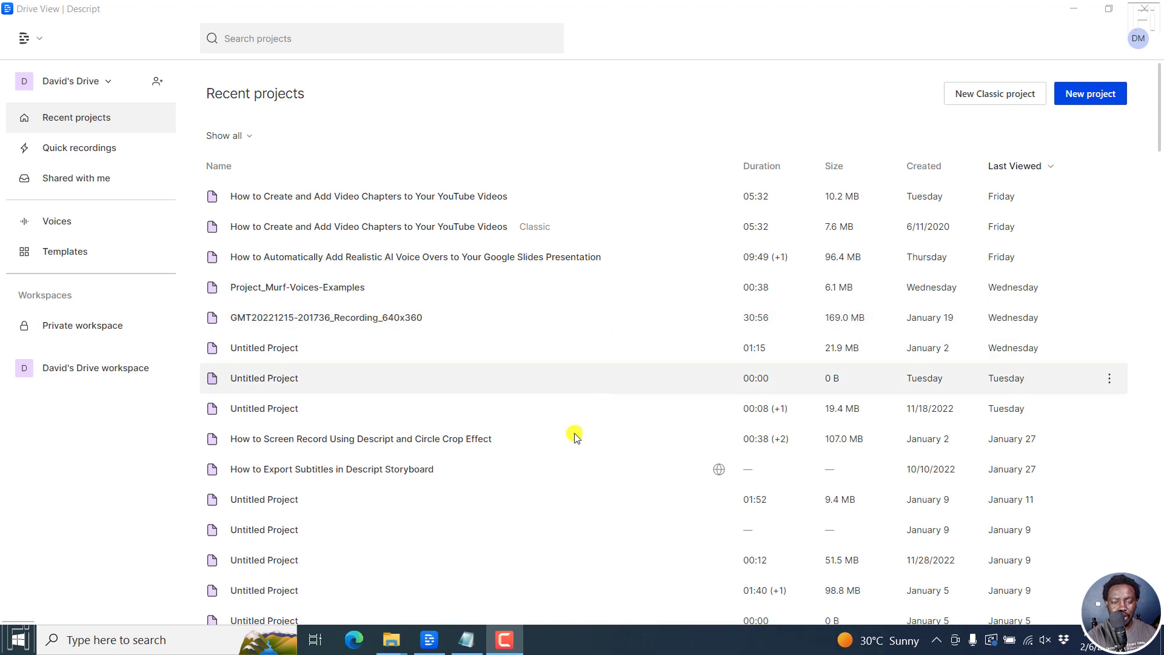
Open the transcript .txt from the Descript Storyboard folder in Notepad, then return to Descript
mouse_move(392, 640)
click(446, 596)
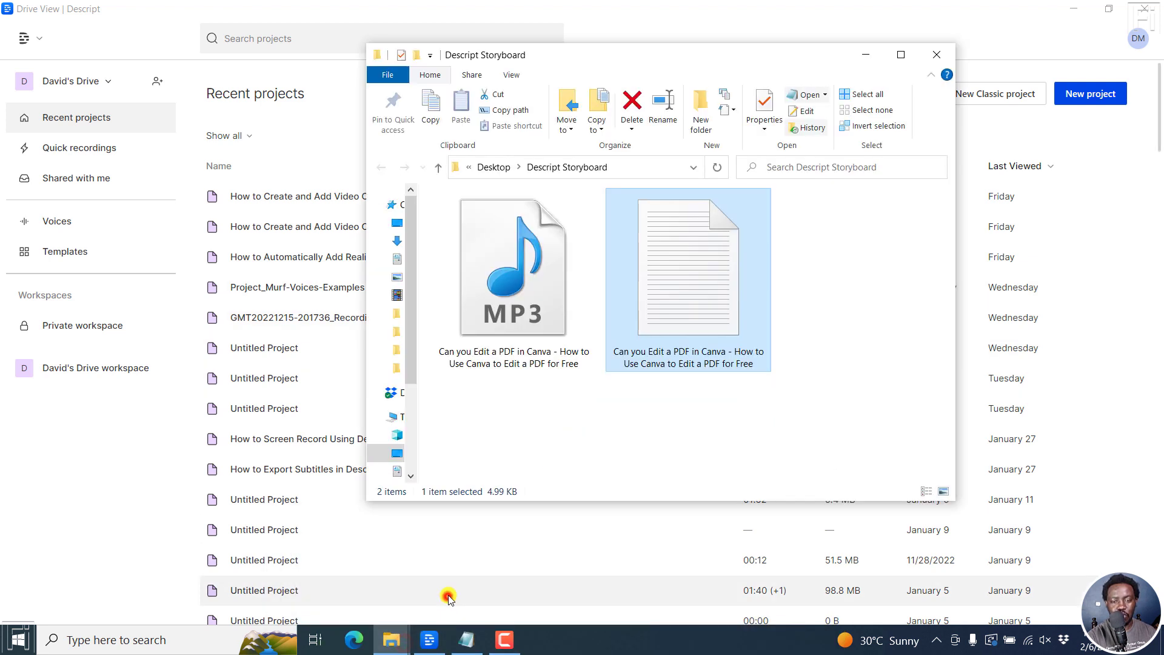
click(531, 323)
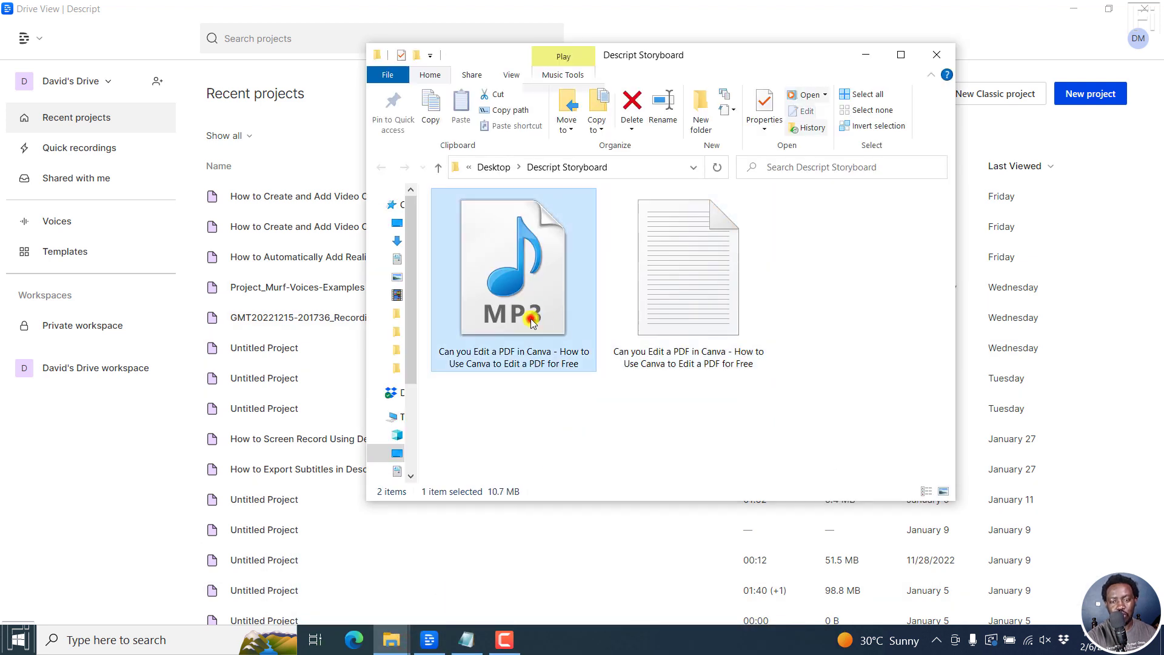
click(680, 307)
double_click(681, 307)
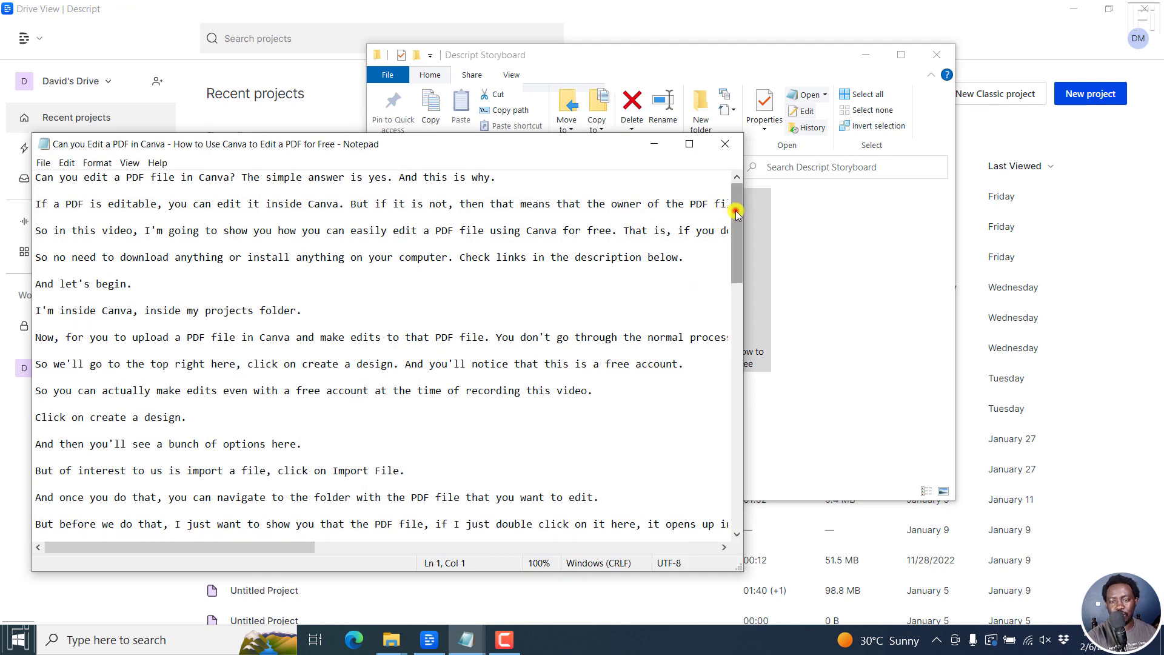
drag(735, 210, 735, 440)
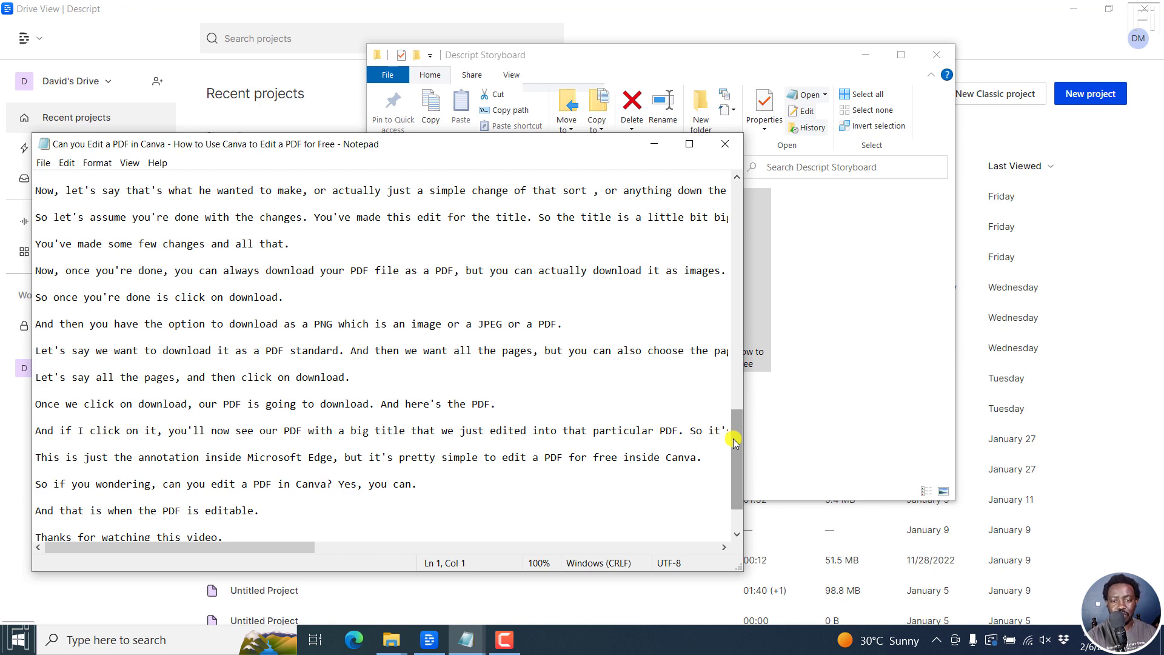
click(716, 22)
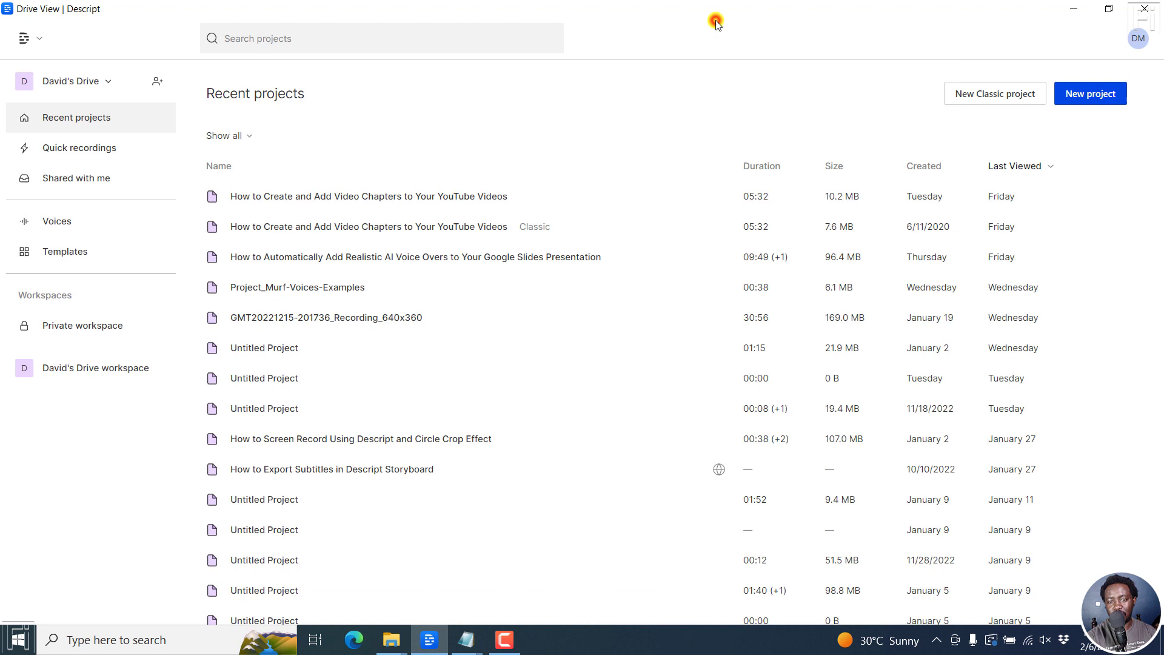
Create a new Descript project and glance at its empty media library
click(1101, 95)
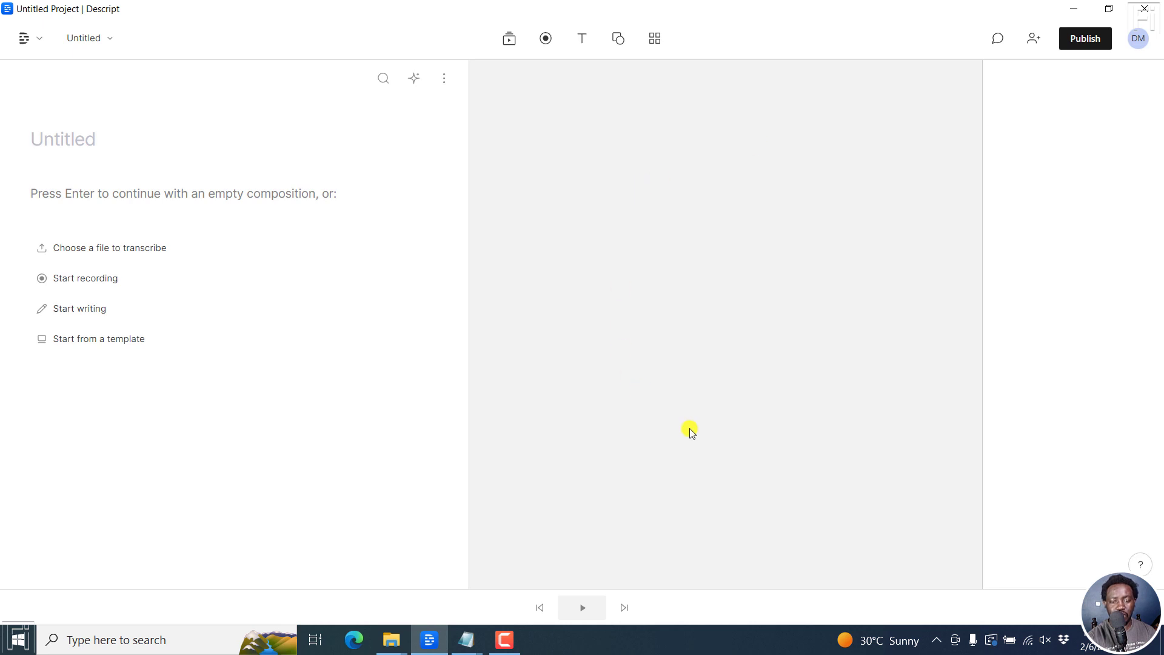
click(509, 40)
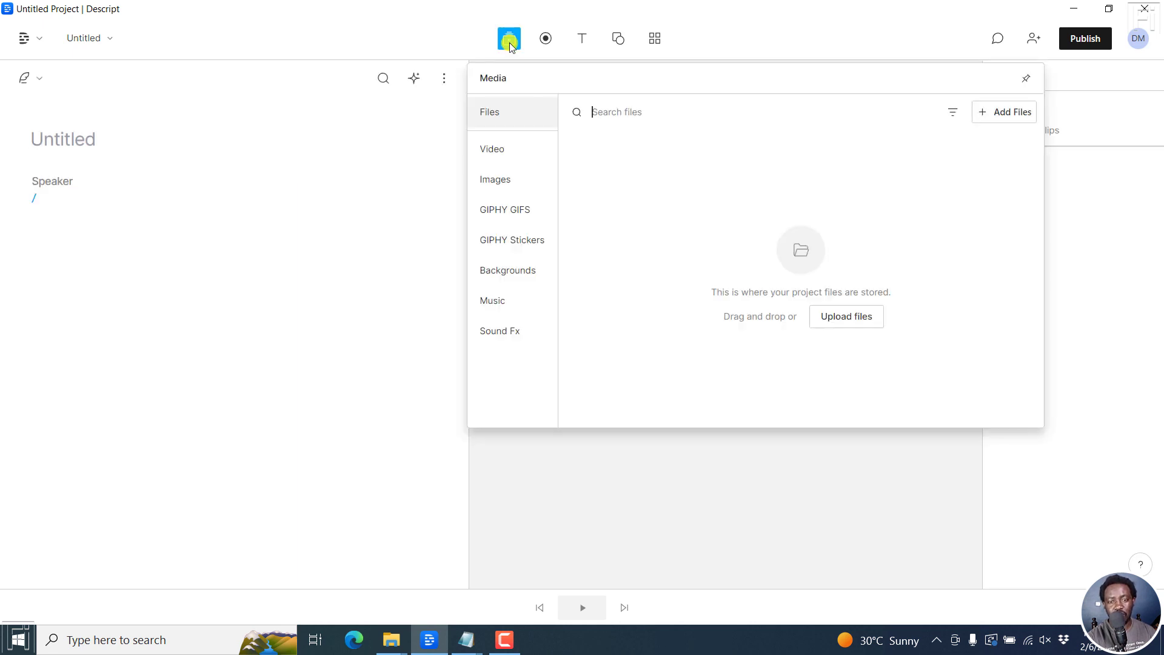
click(397, 219)
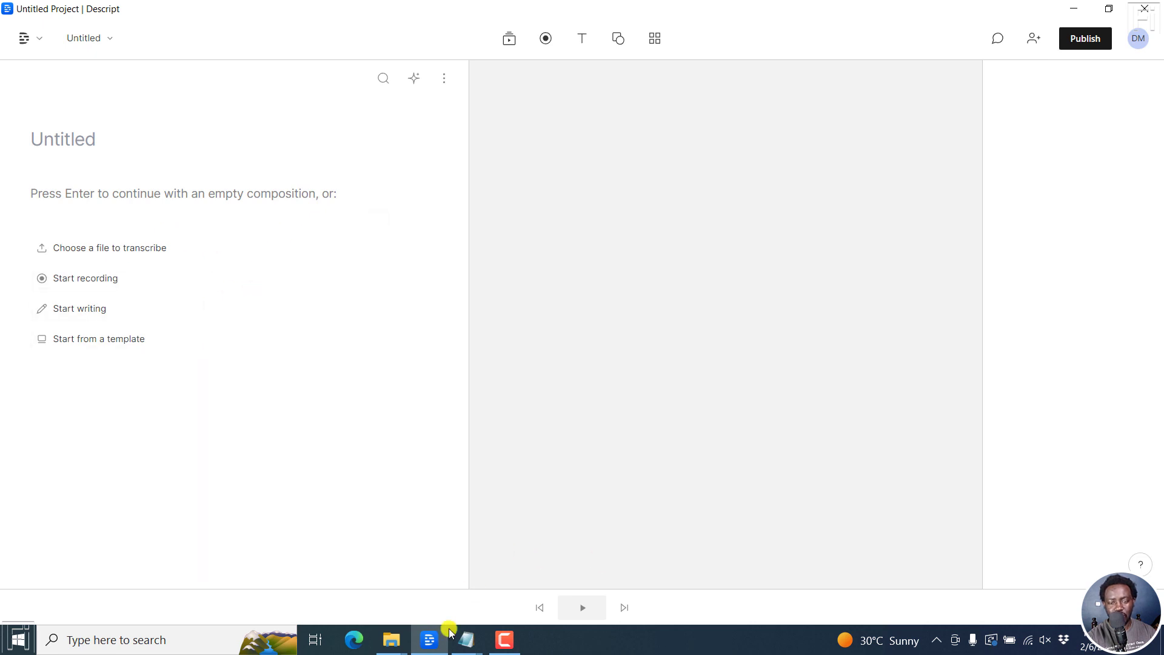
mouse_move(391, 640)
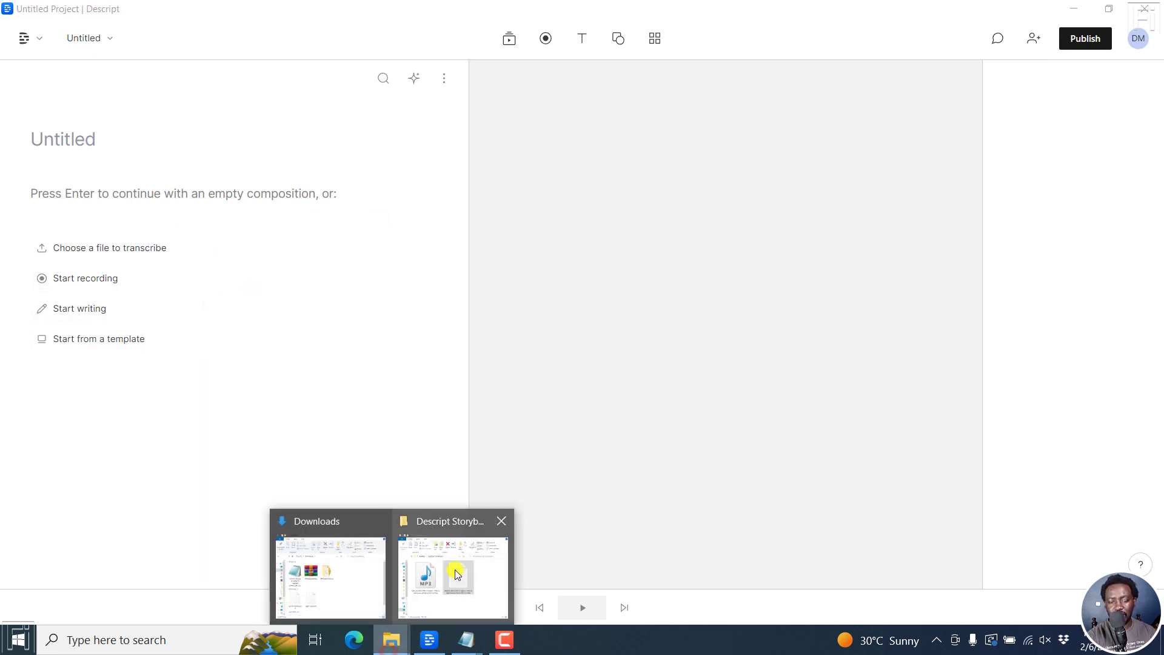
Drag the MP3 file from the Descript Storyboard folder into the project script
click(456, 574)
click(525, 303)
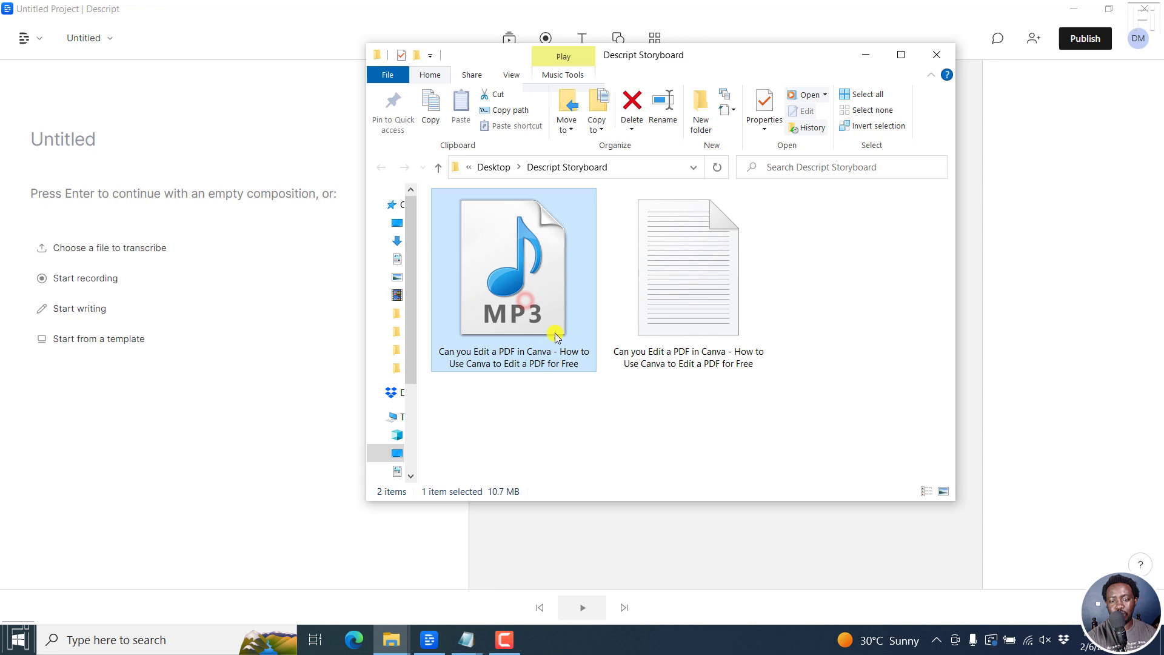
drag(554, 334, 246, 317)
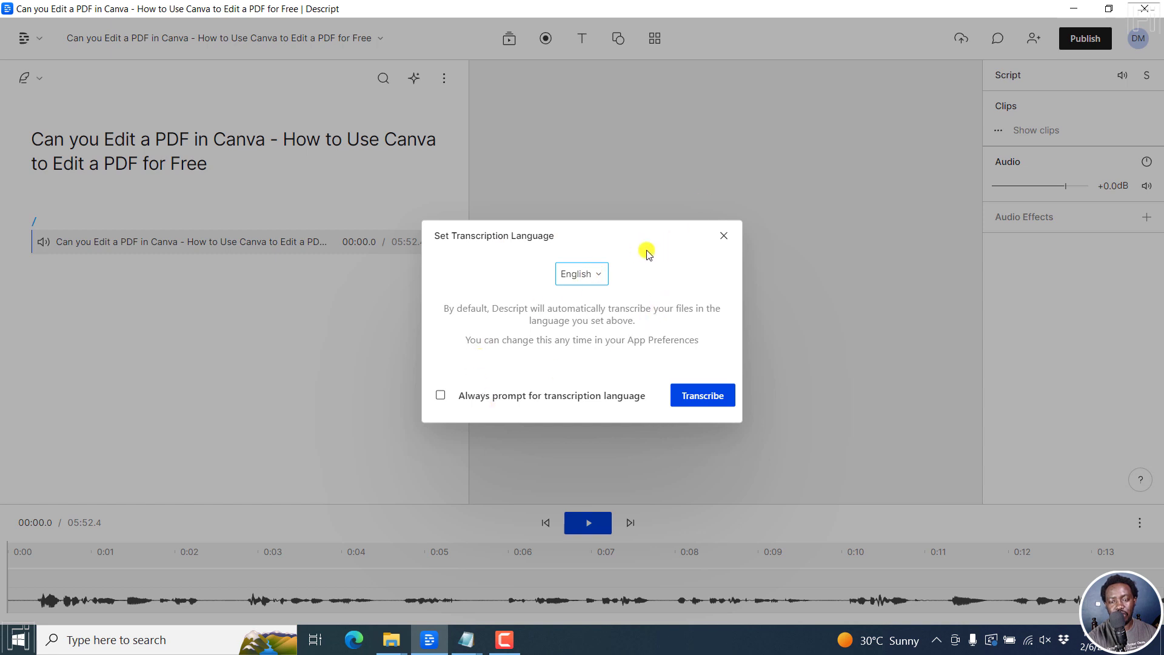
Dismiss the transcription language prompt and choose Import transcript from the MP3's Media menu
click(722, 236)
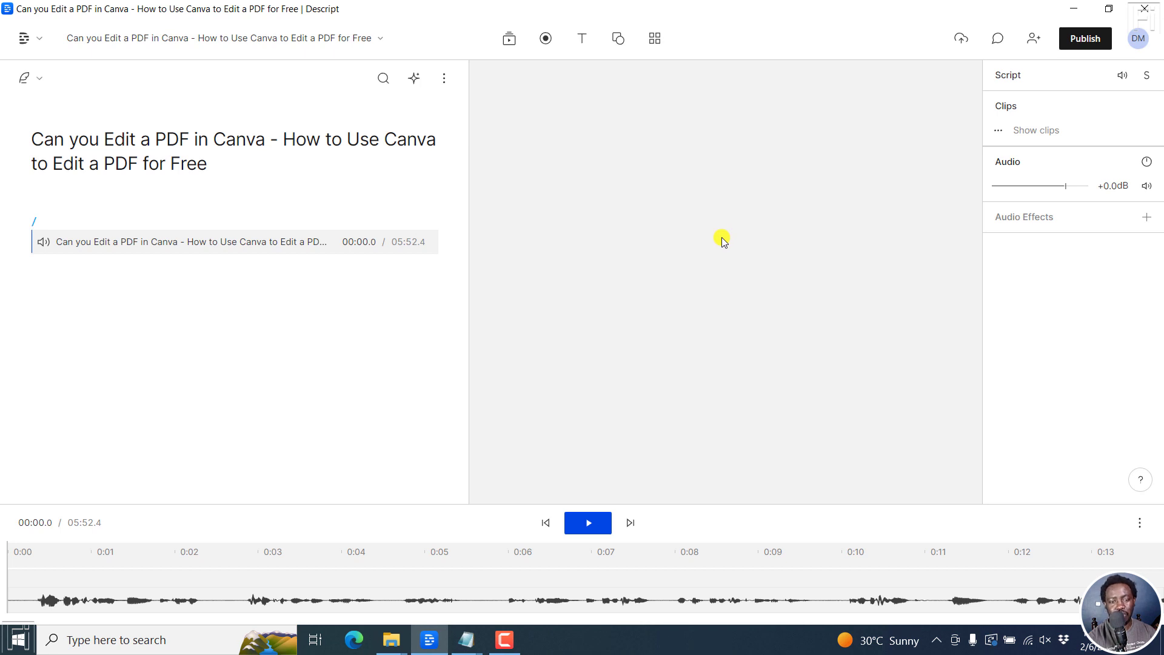
click(507, 39)
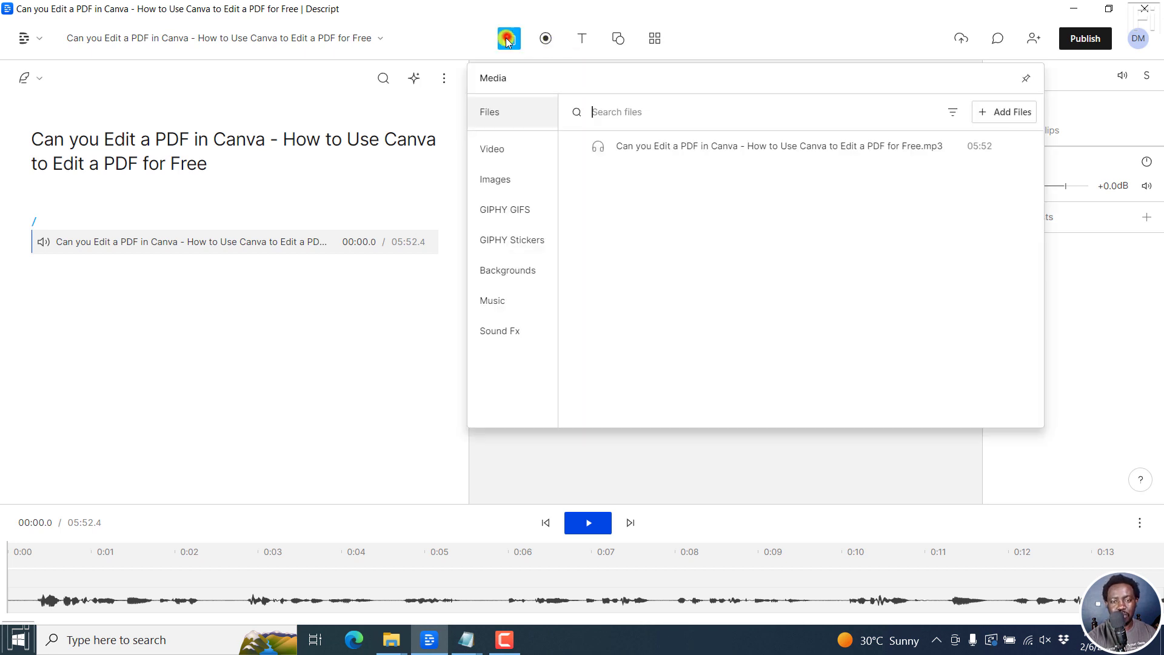
mouse_move(1019, 146)
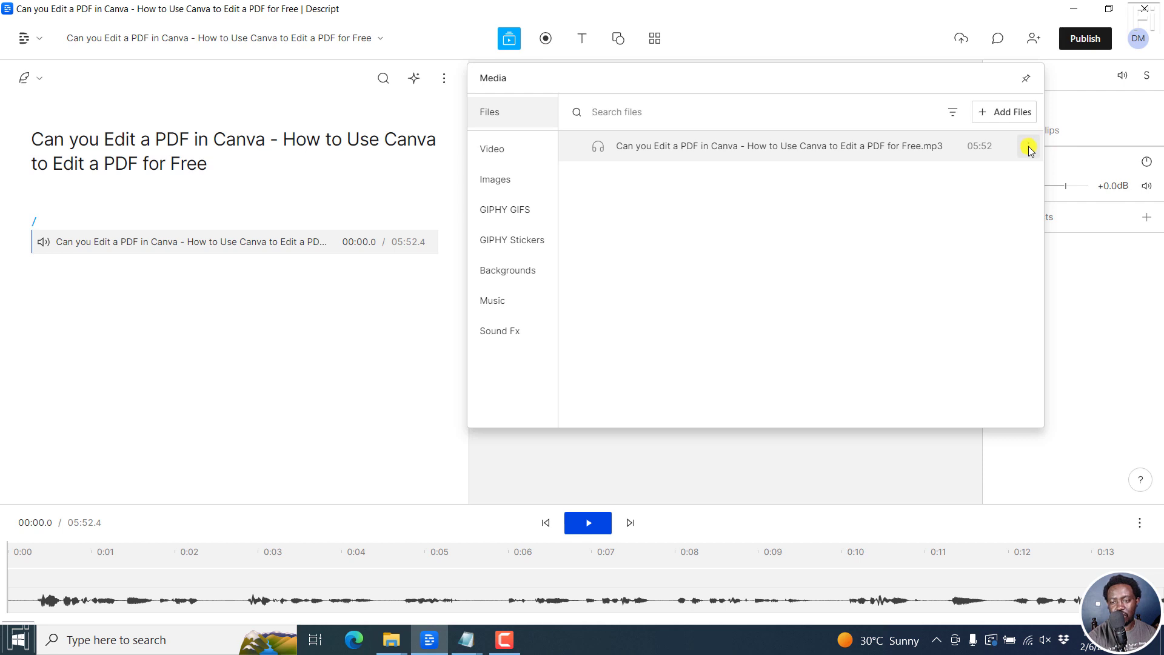
click(1028, 146)
mouse_move(947, 345)
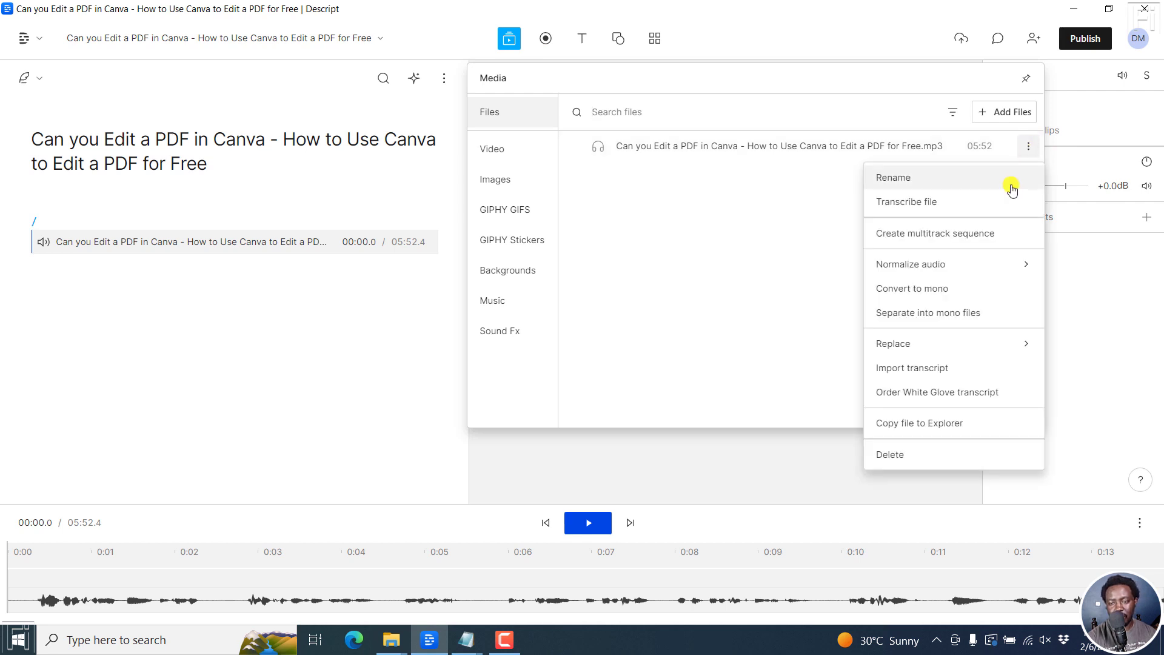
click(923, 368)
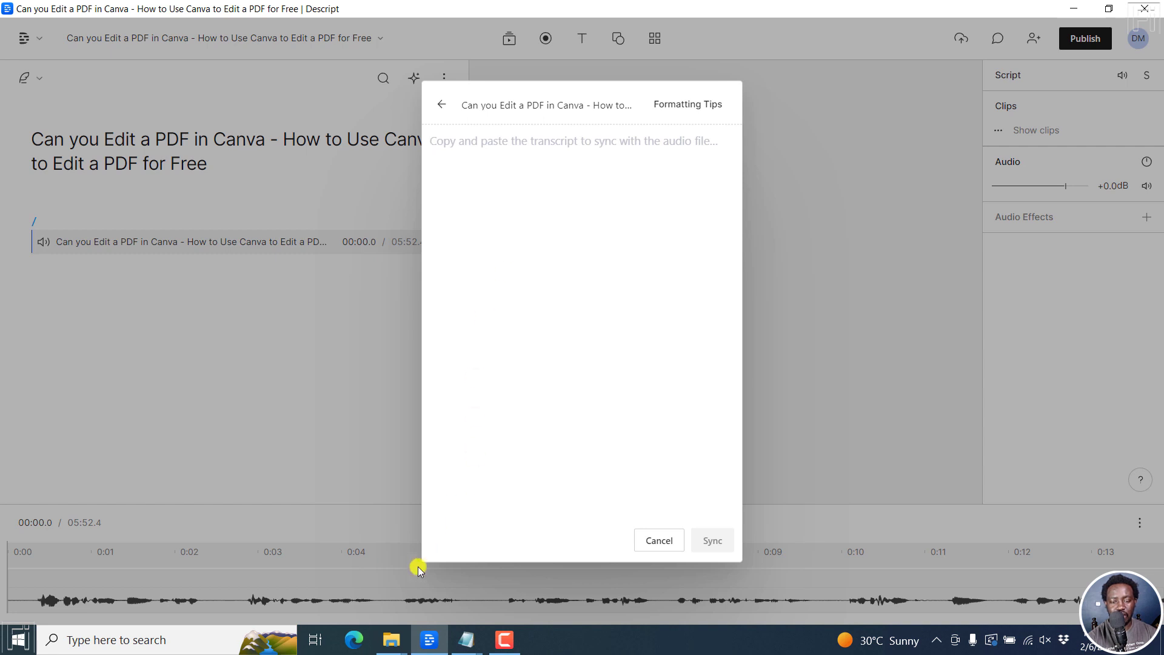
Open the transcript .txt in Notepad, copy all its text, and return to Descript's import box
click(376, 648)
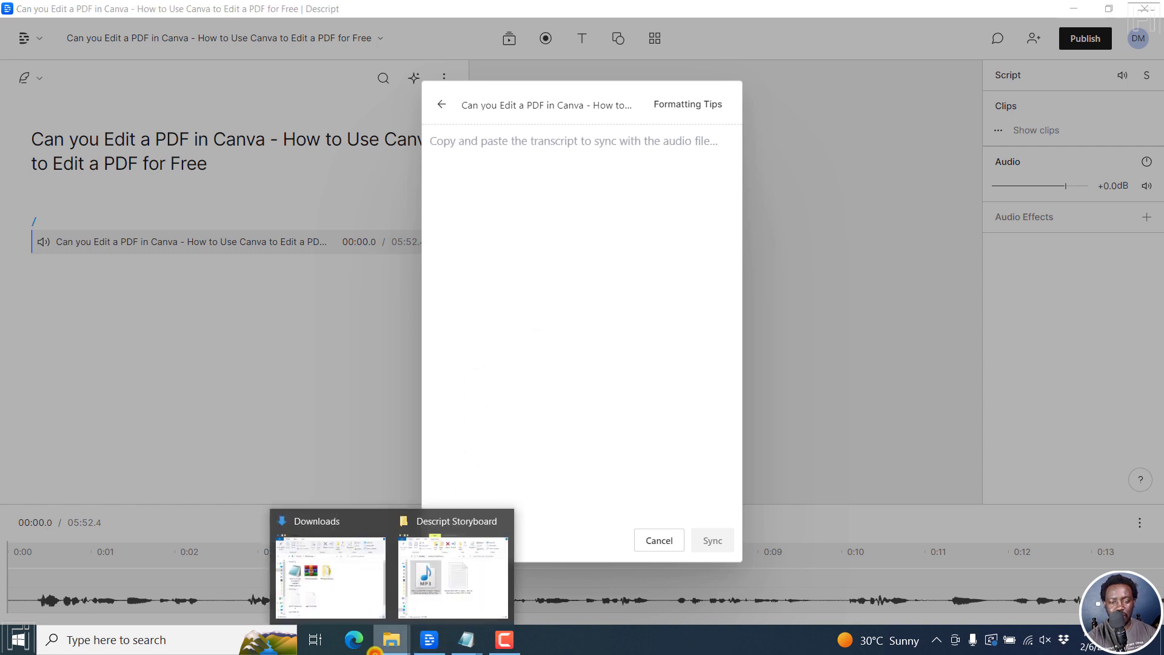
click(468, 546)
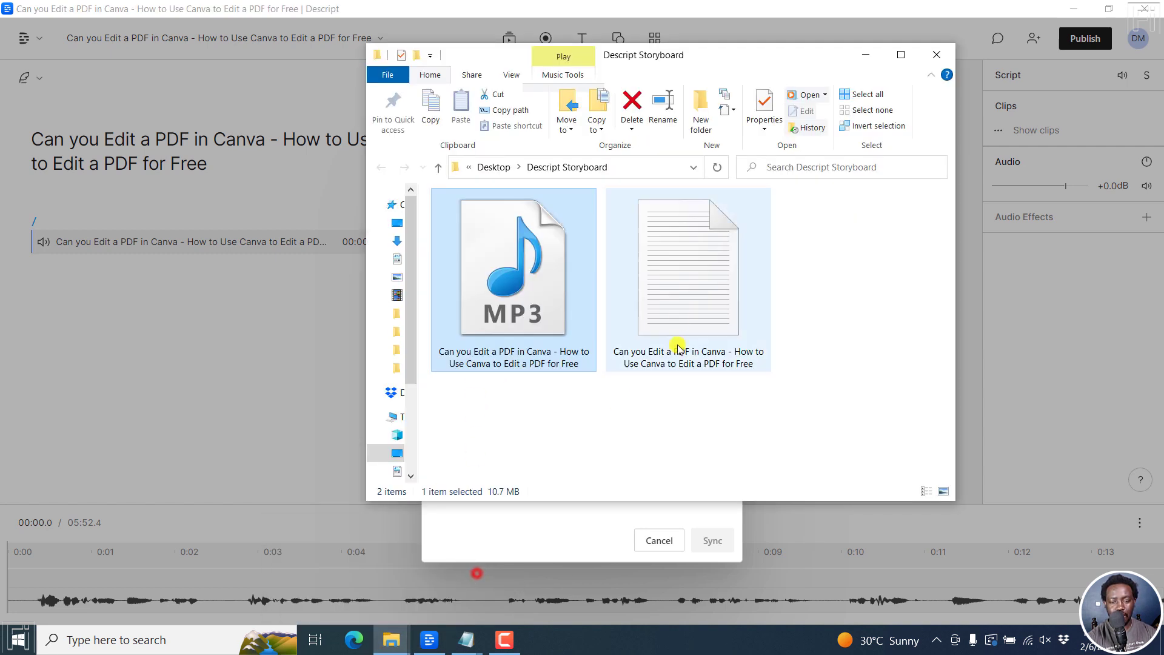
click(681, 316)
double_click(681, 317)
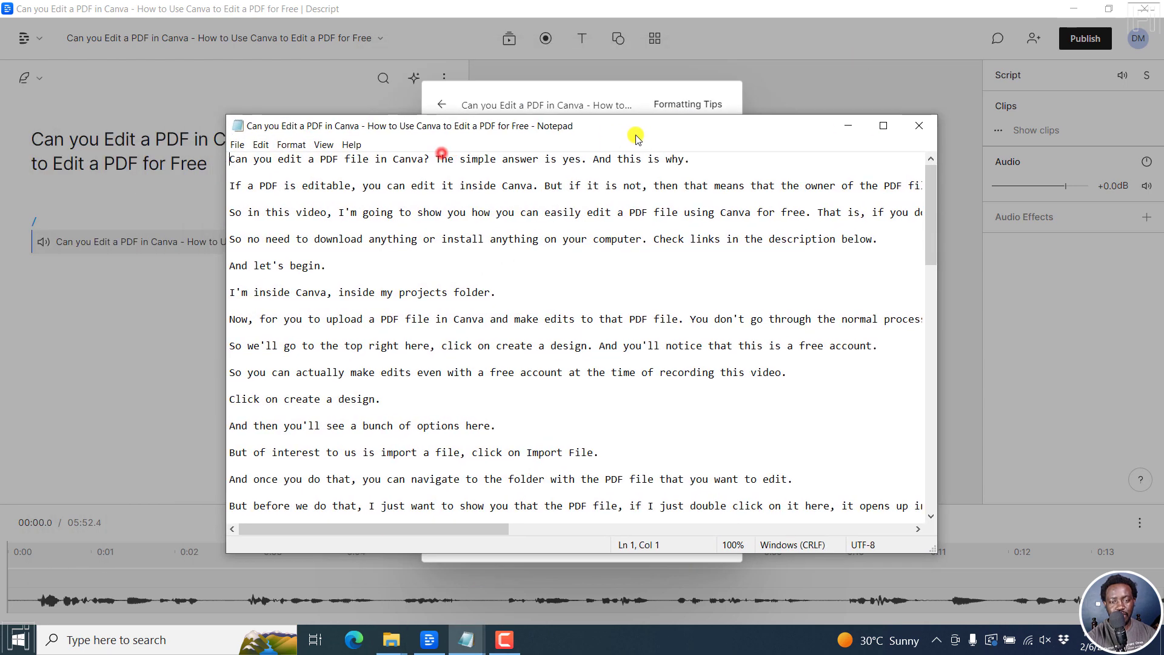
drag(356, 145, 635, 135)
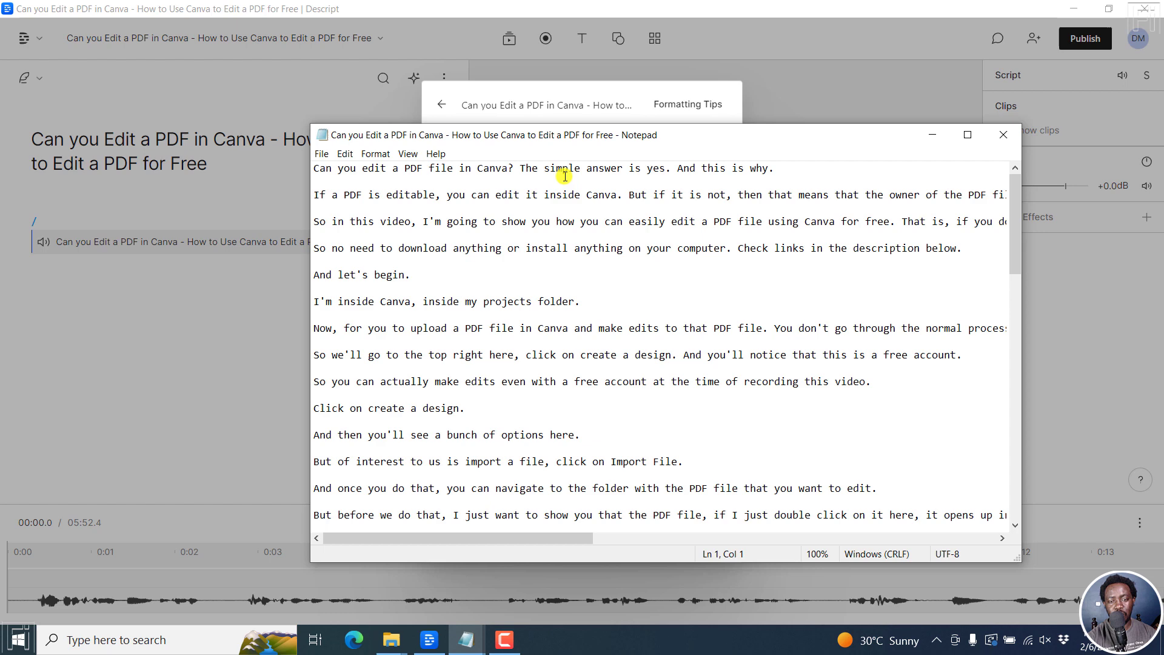
drag(512, 143, 657, 137)
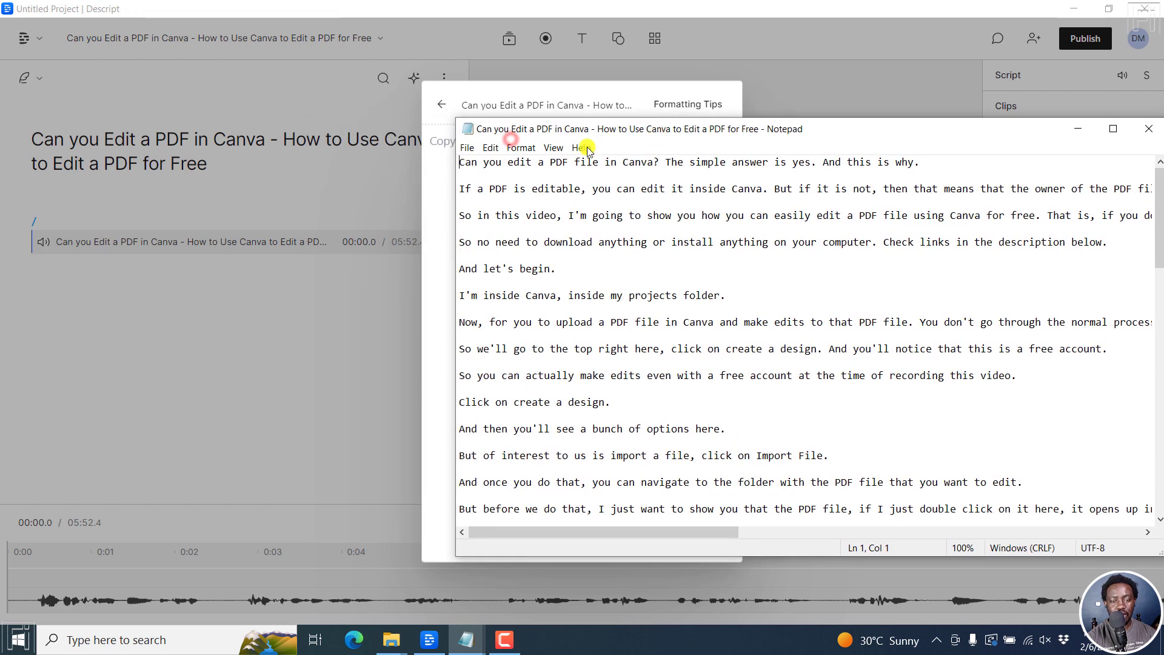
click(589, 265)
key(ctrl+a)
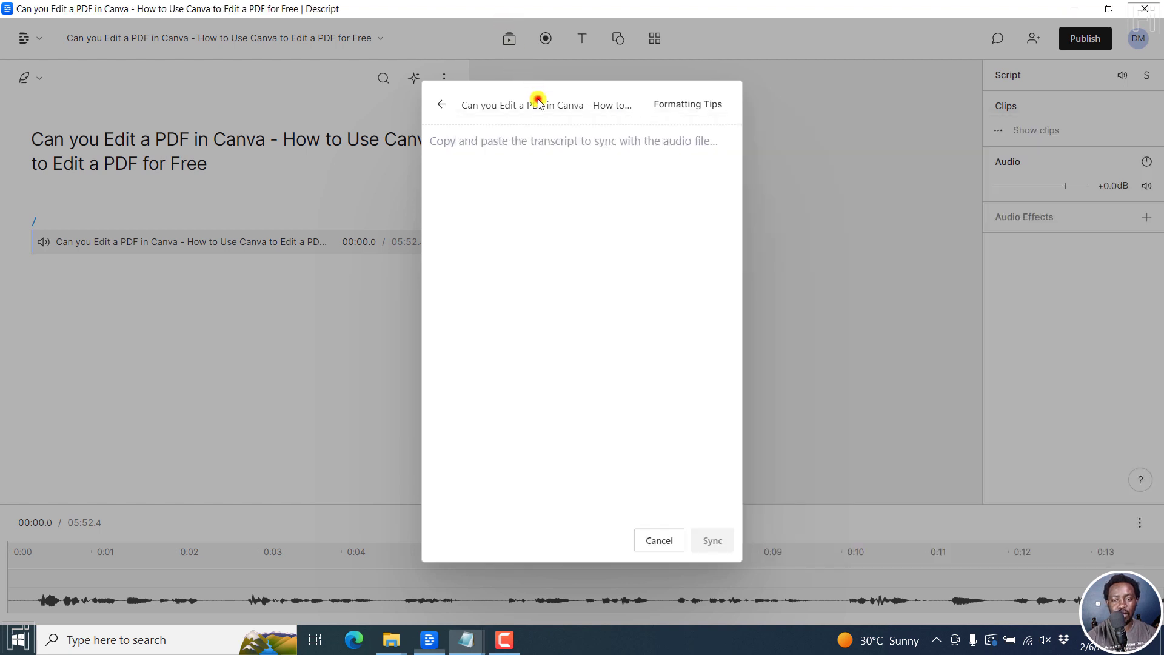
click(538, 99)
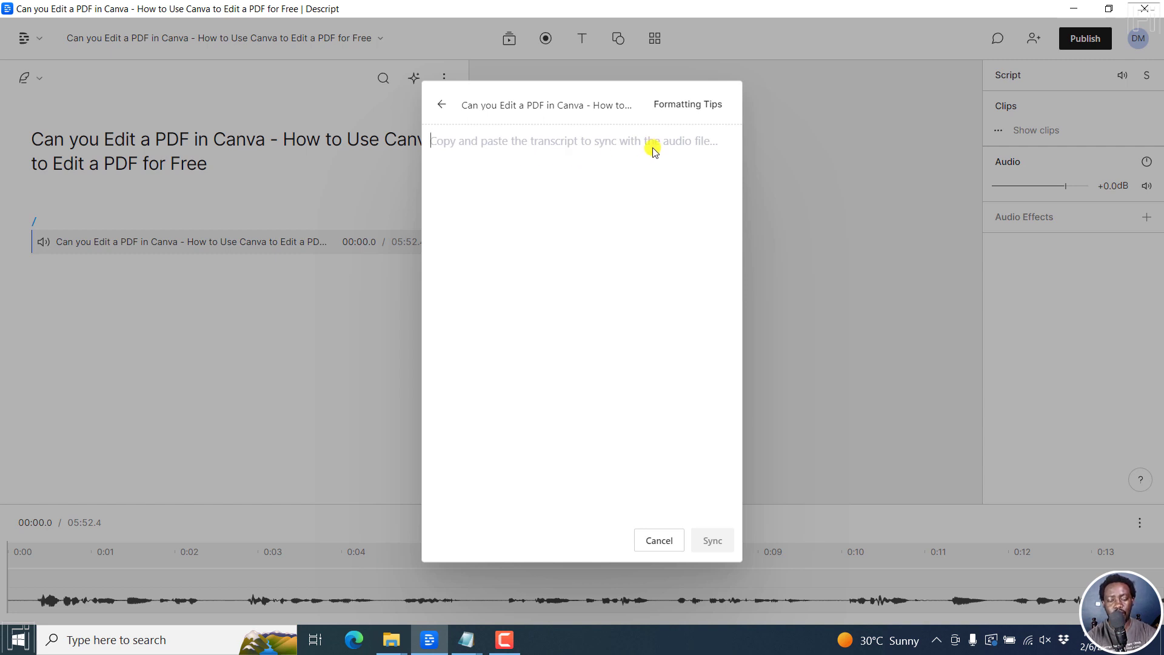
Paste the transcript into the import box and sync it with the MP3 audio
key(ctrl+v)
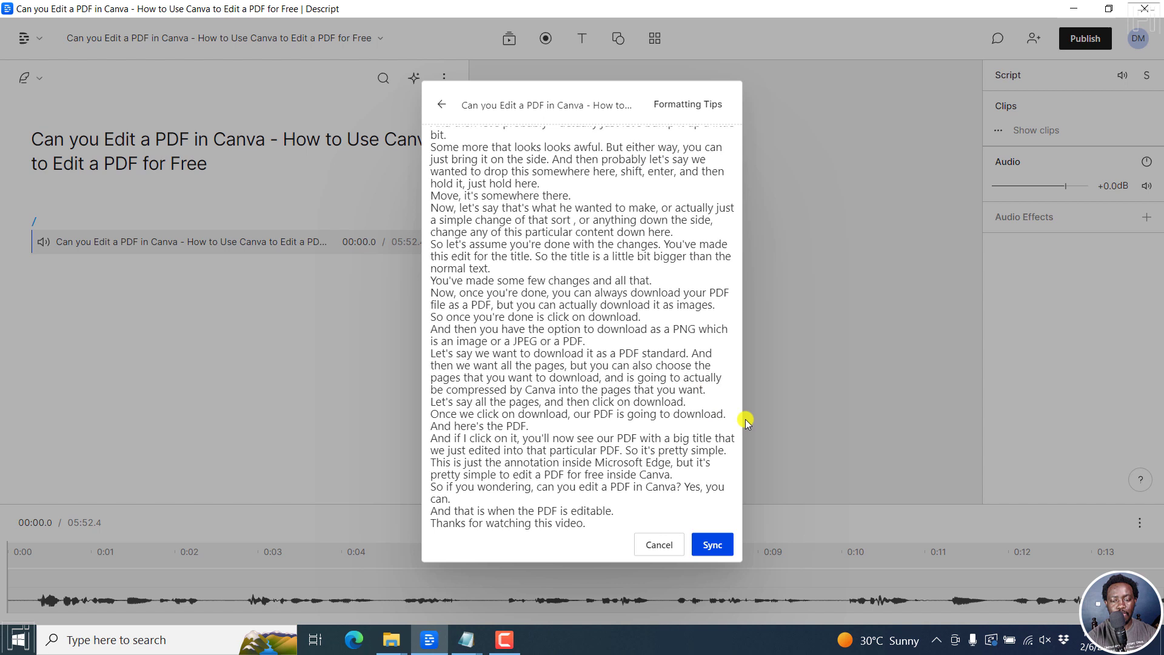
drag(739, 415, 734, 449)
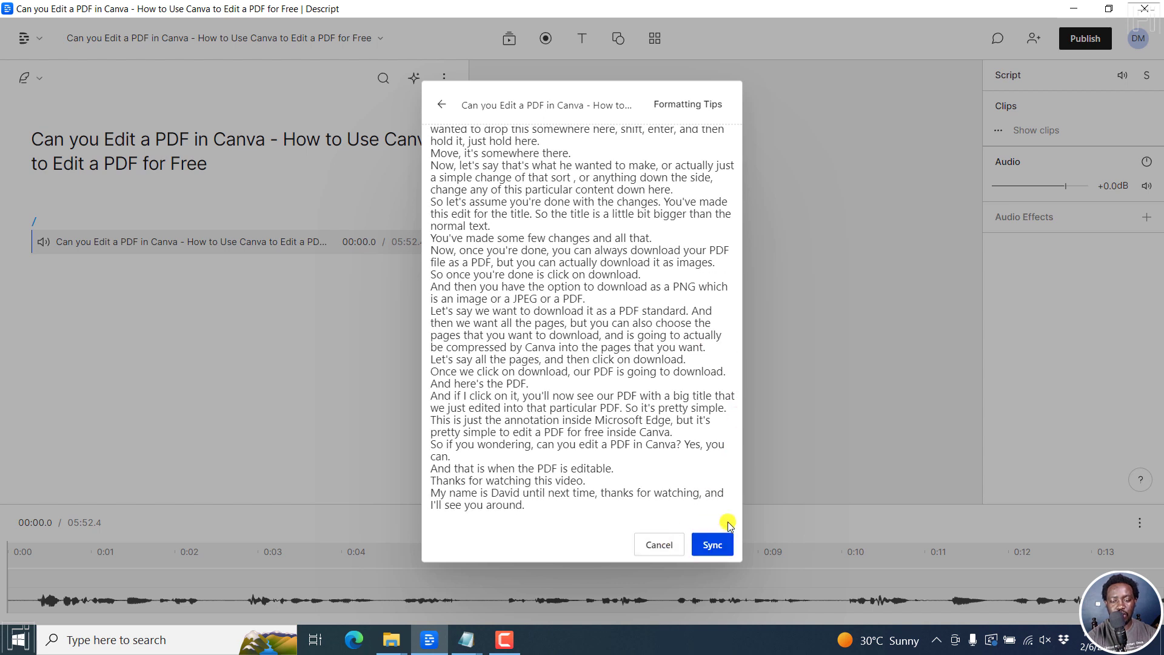
click(715, 544)
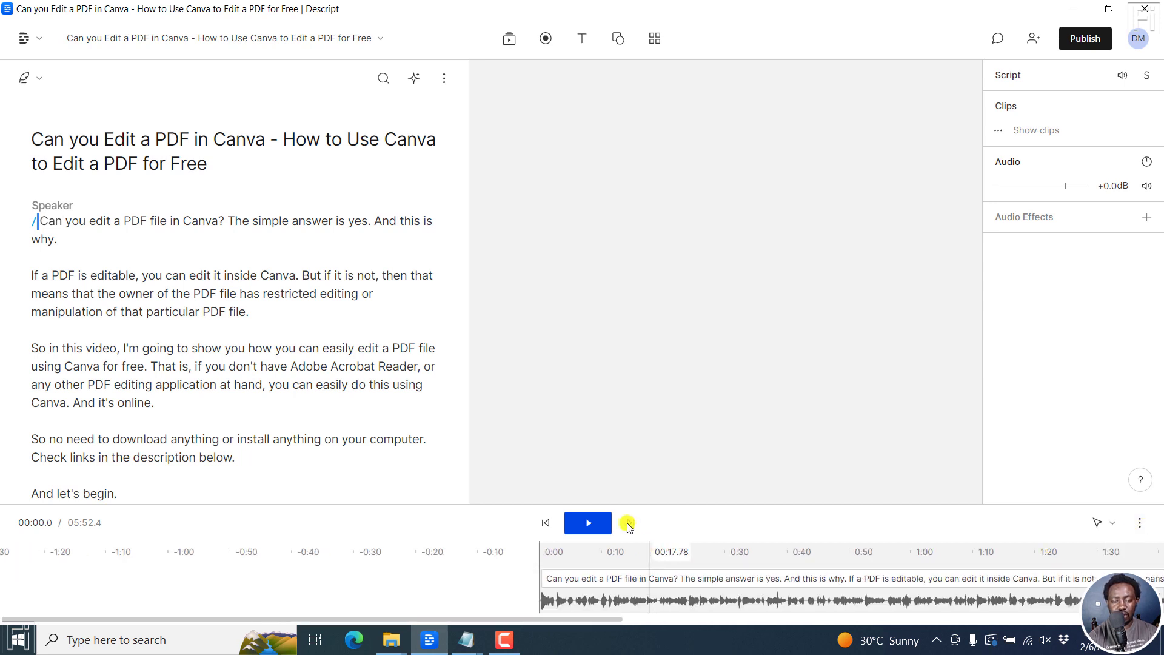
Briefly play the synced audio, turn the speaker volume down, and open the Video settings menu
click(582, 525)
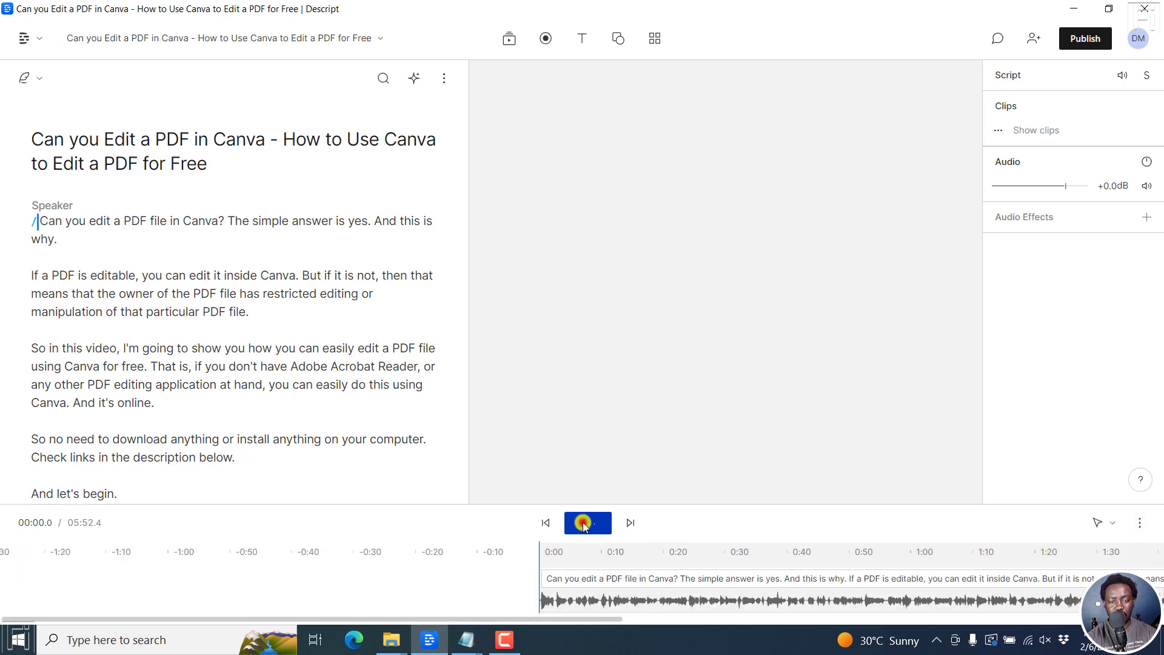
click(585, 526)
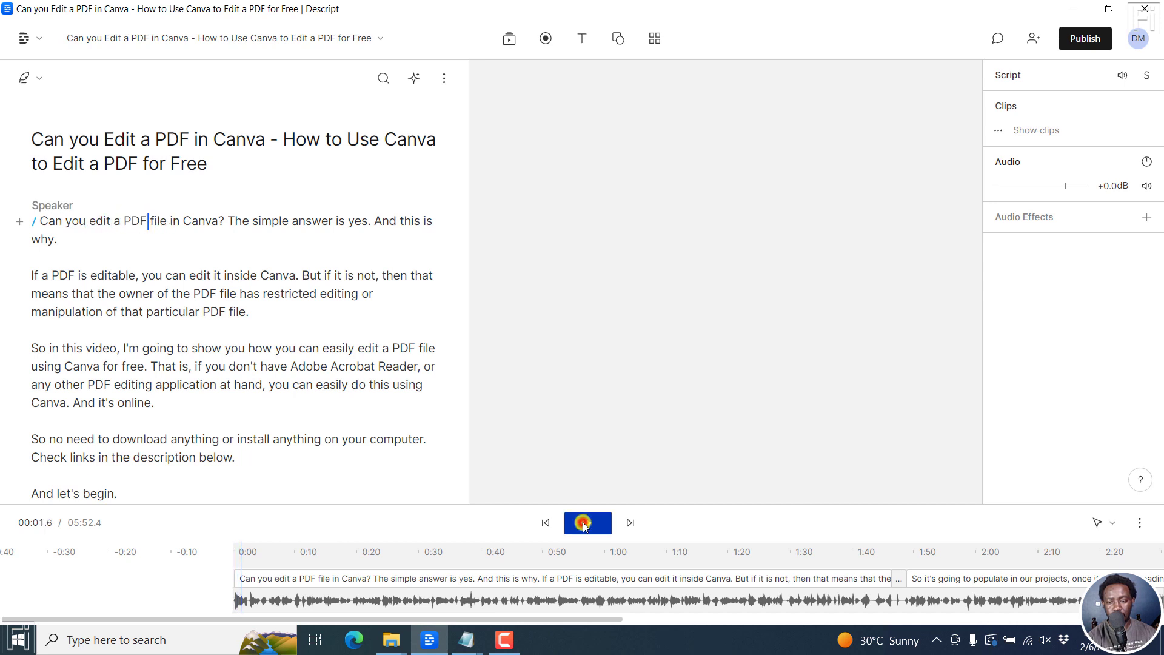
click(1045, 639)
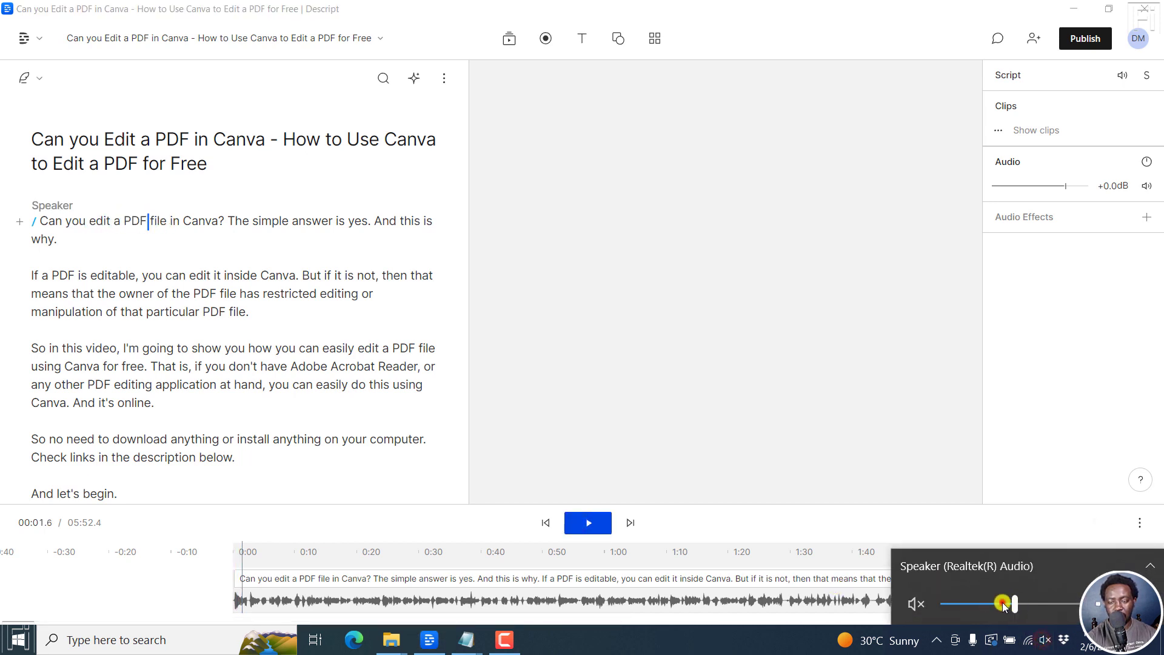
drag(999, 607, 920, 604)
click(460, 505)
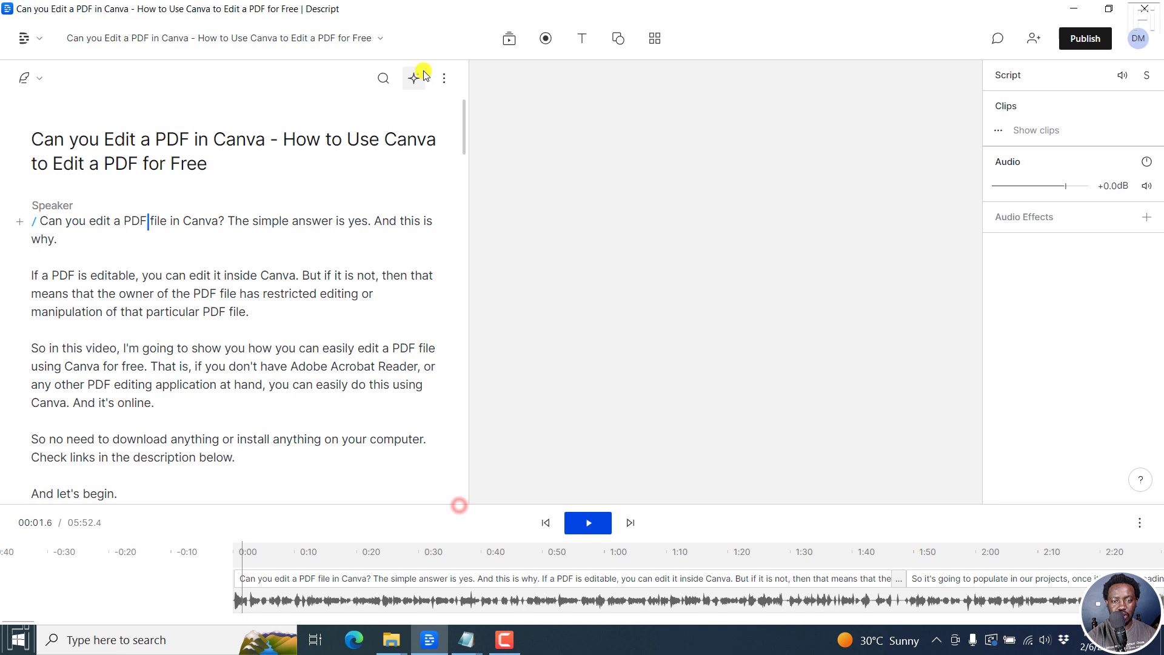
click(444, 79)
mouse_move(364, 109)
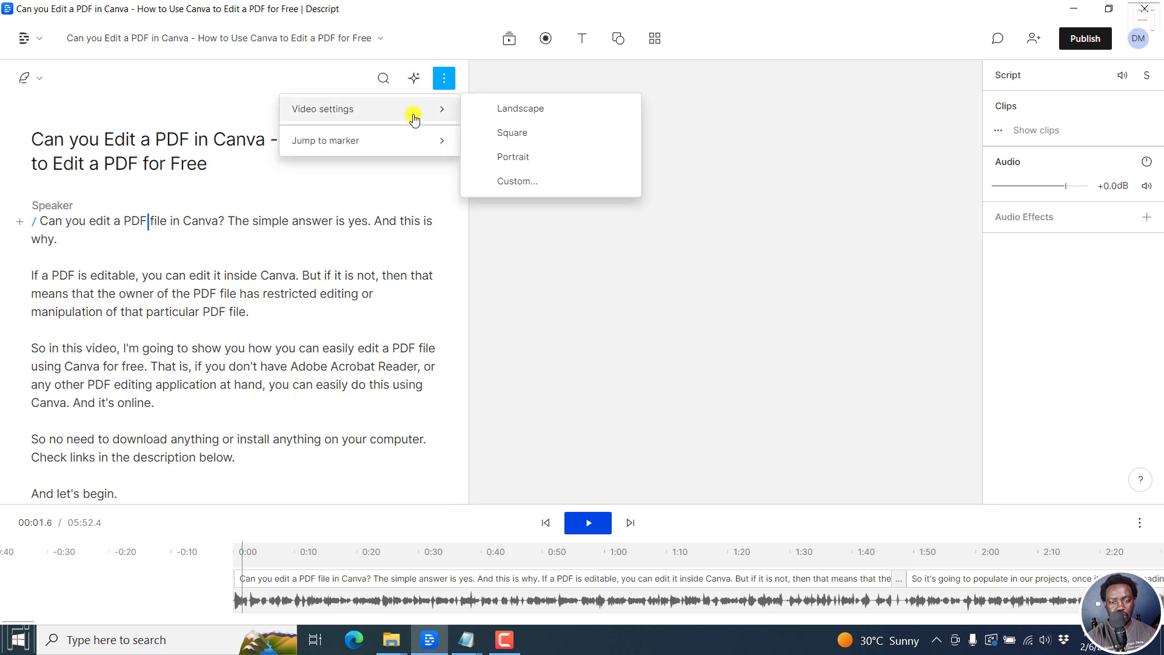
Import a stock sunset-over-mountain-lake photo from the Media library's Images
click(443, 31)
click(508, 38)
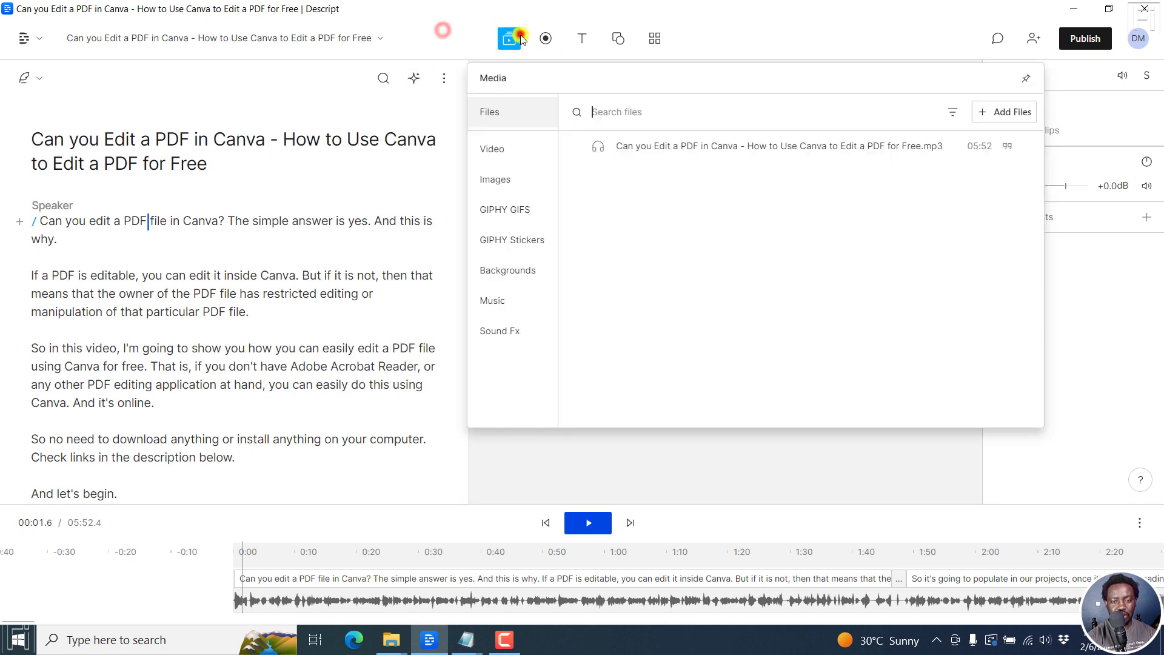
click(508, 175)
click(656, 190)
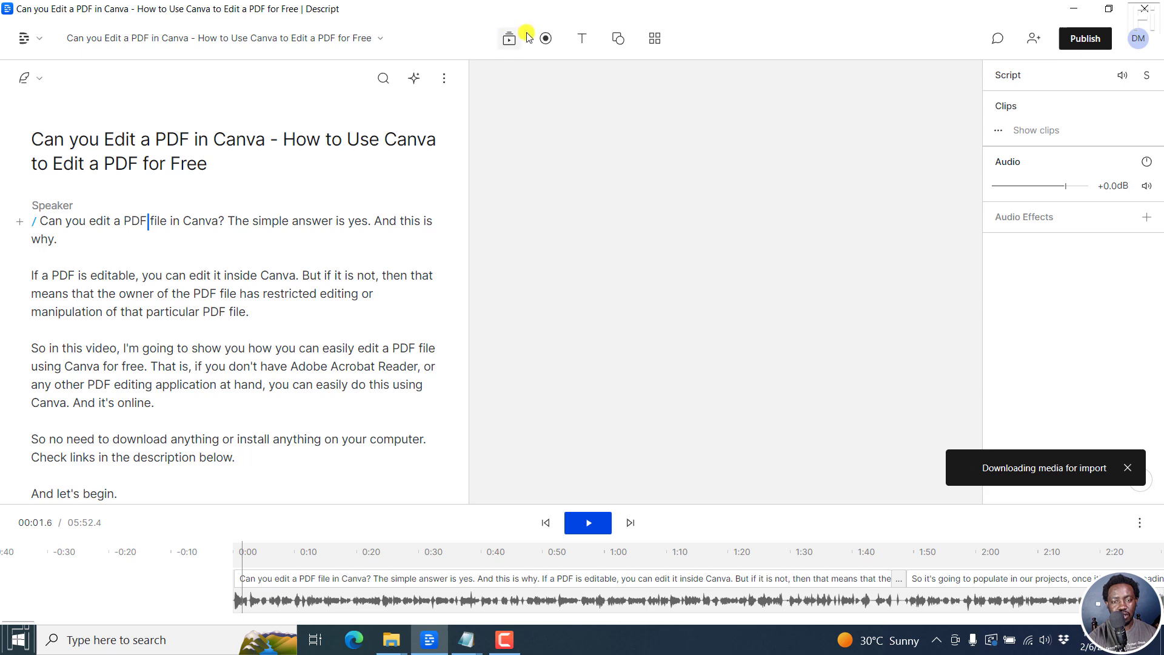
Preview playback with the sunset photo filling the video canvas
click(508, 40)
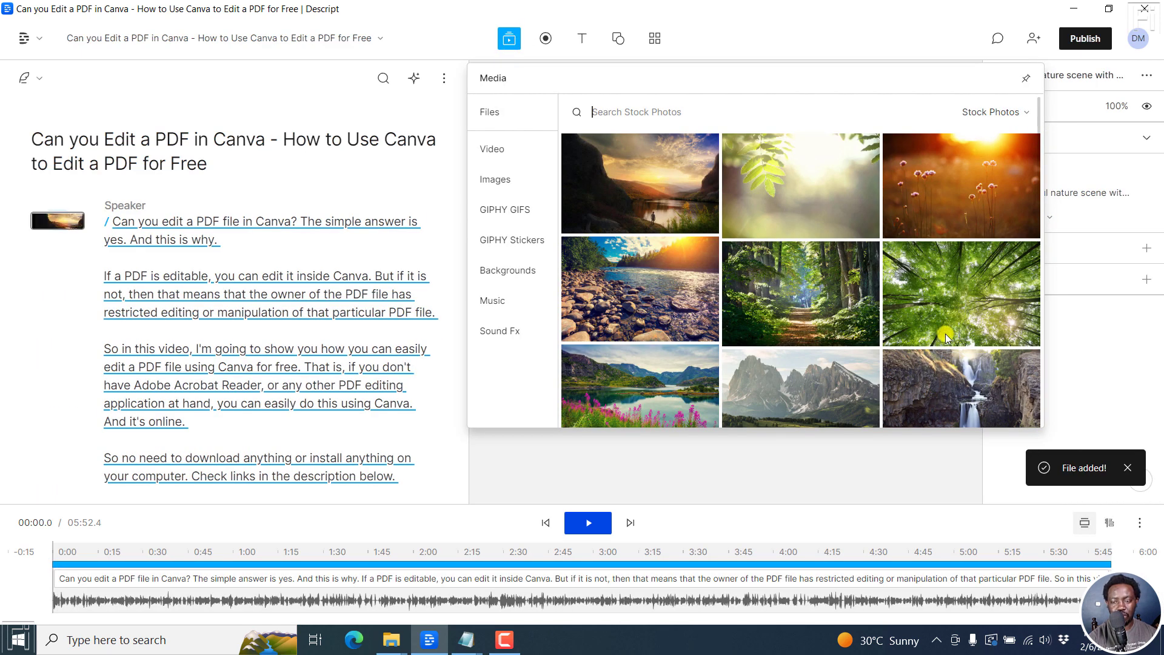
click(1088, 379)
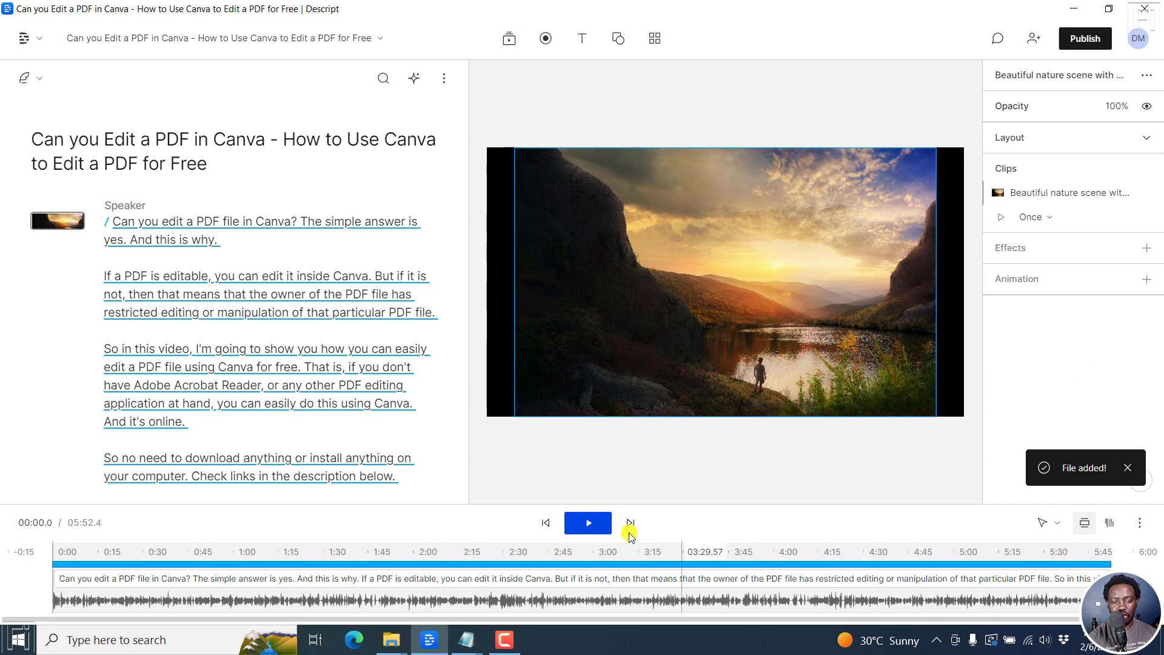
click(551, 524)
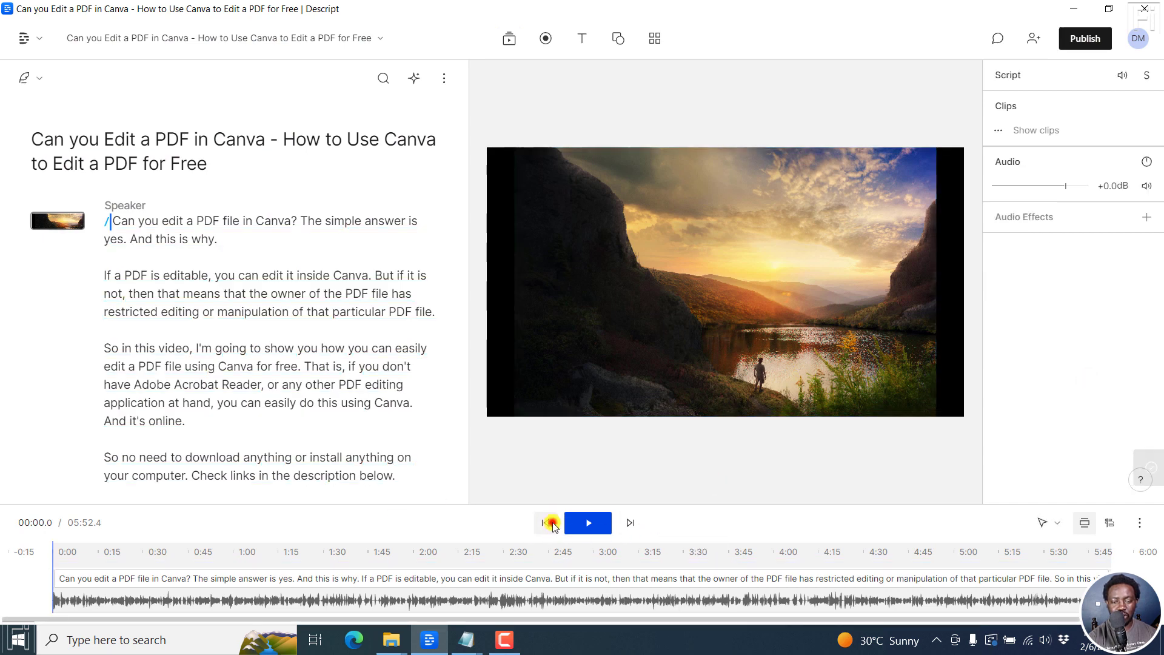
click(590, 524)
click(590, 525)
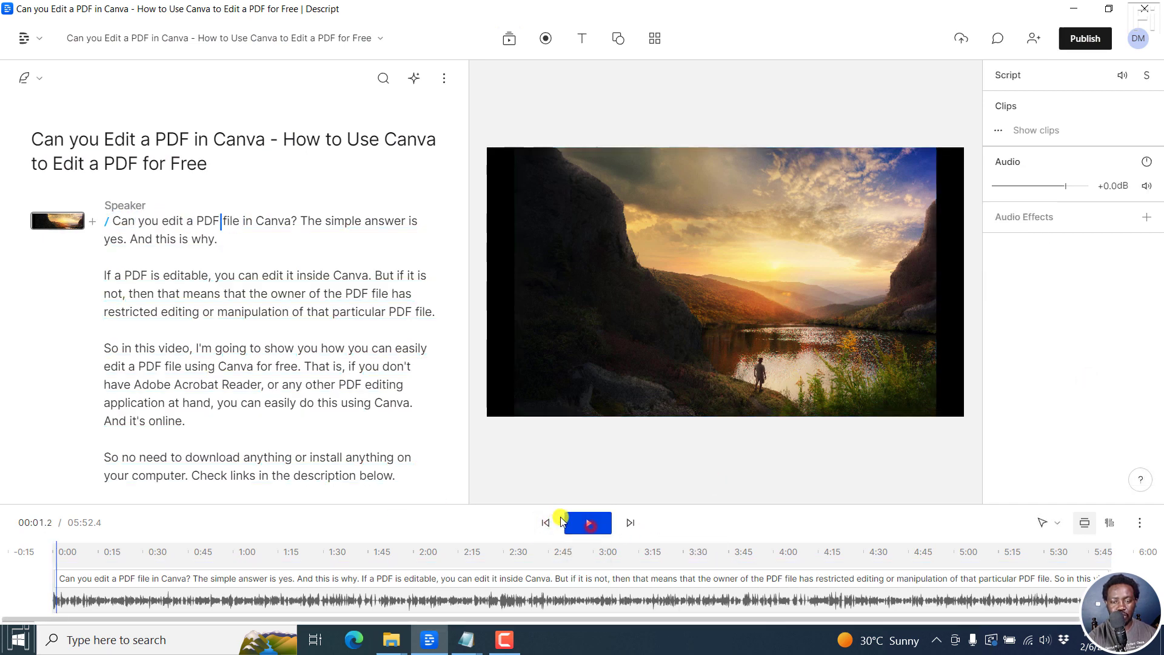
Add Captions from the Text menu and play a short preview of them
click(546, 522)
click(583, 39)
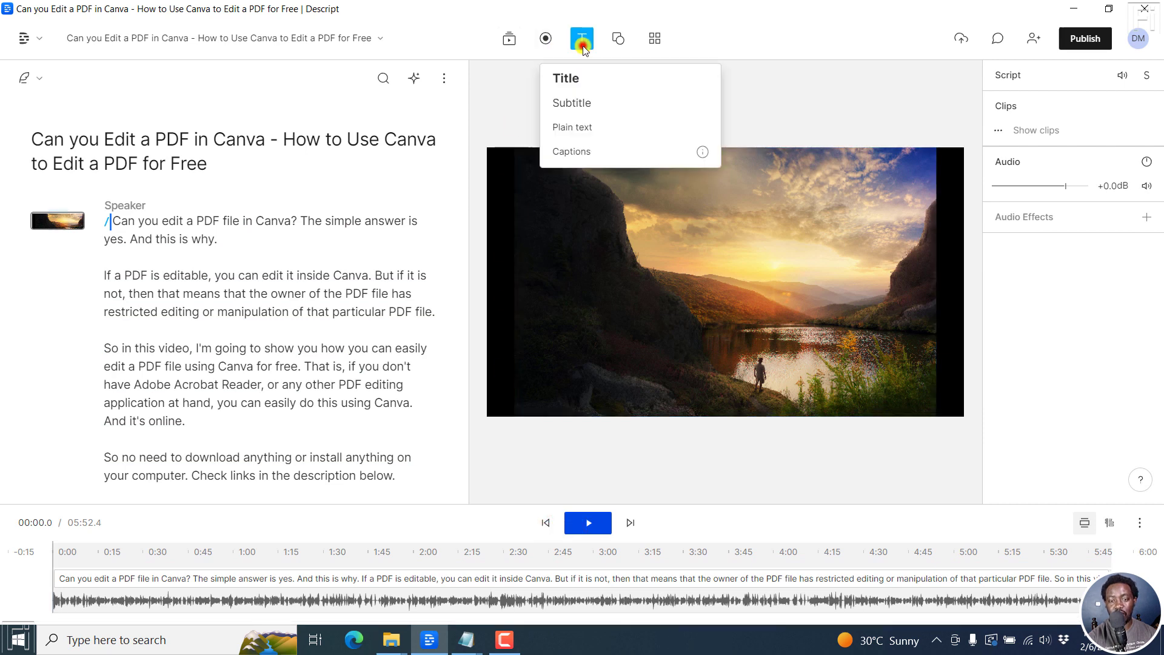
click(596, 155)
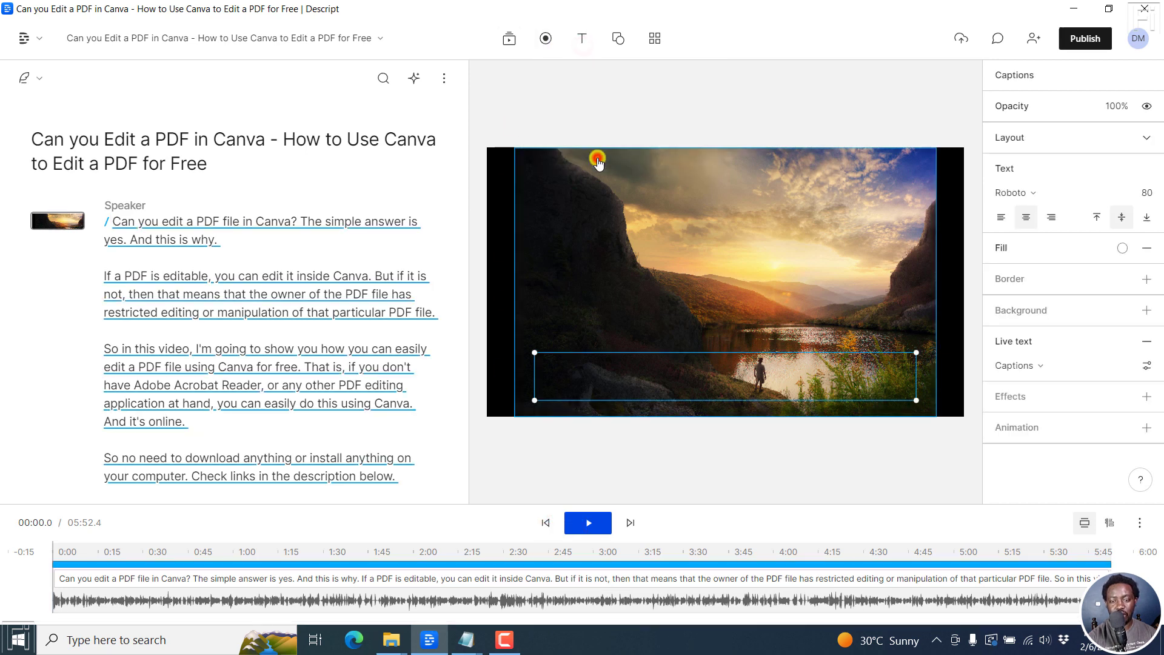
click(585, 523)
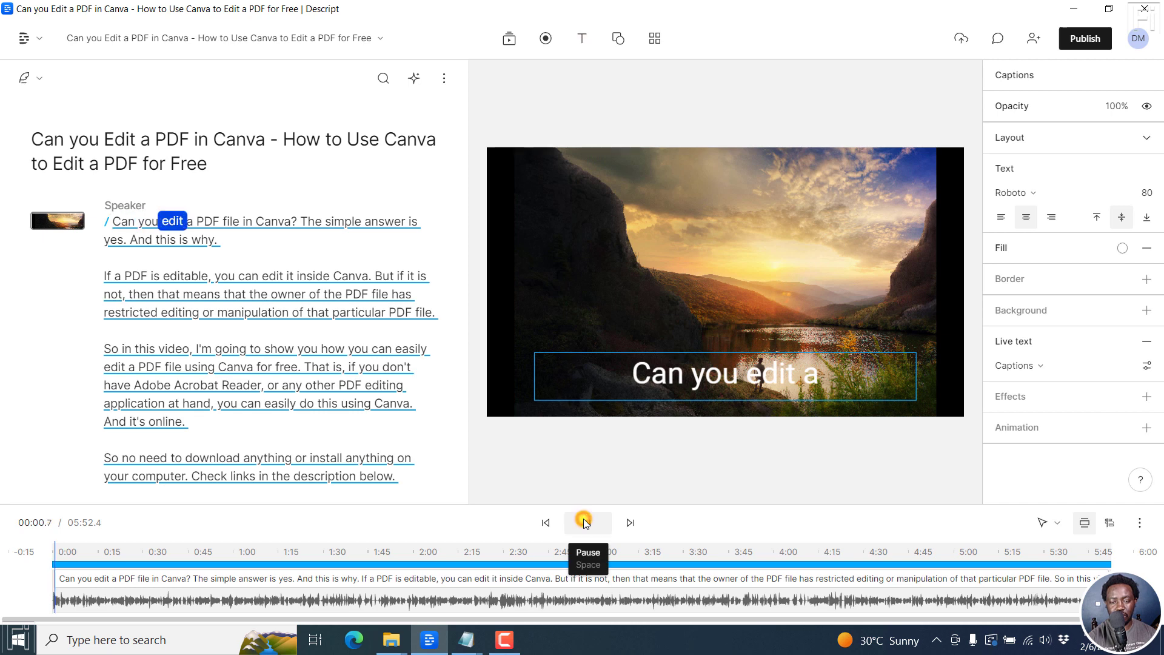
click(585, 522)
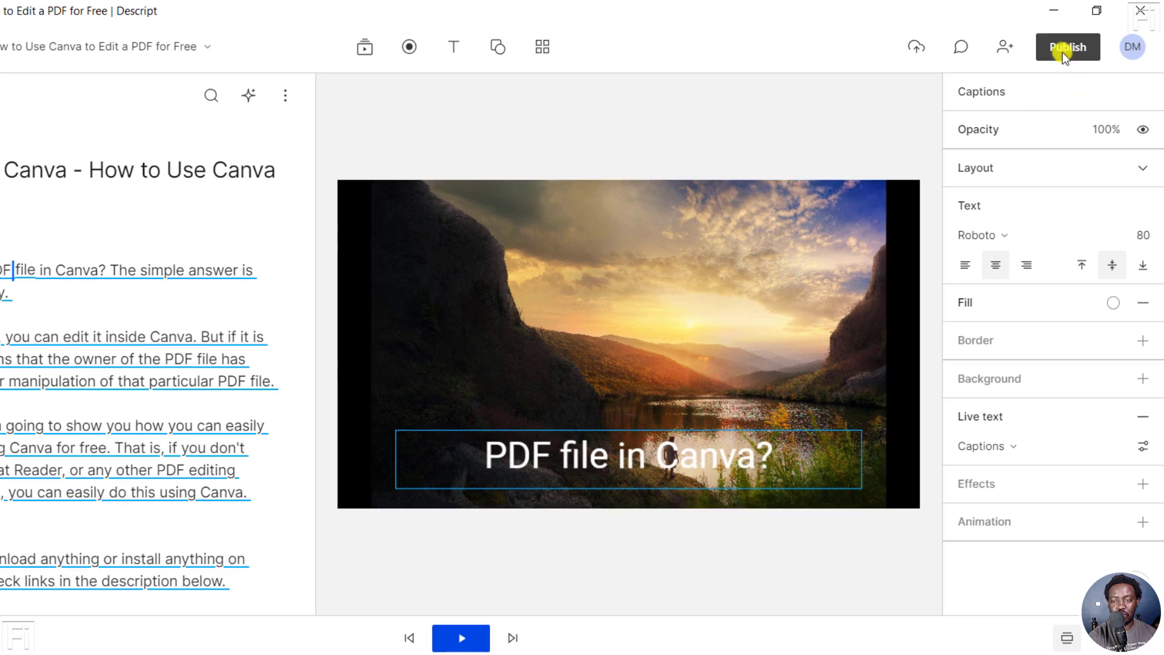
In Publish > Export, set the export type to Subtitles in SubRip (.srt) format
click(1063, 50)
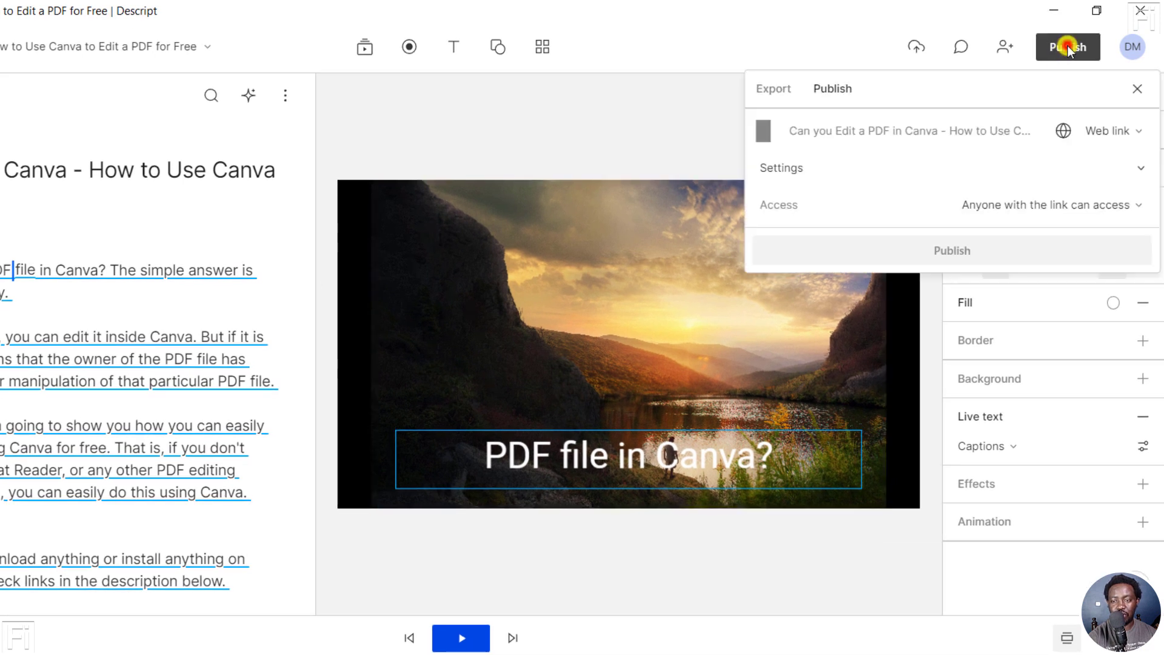
click(778, 98)
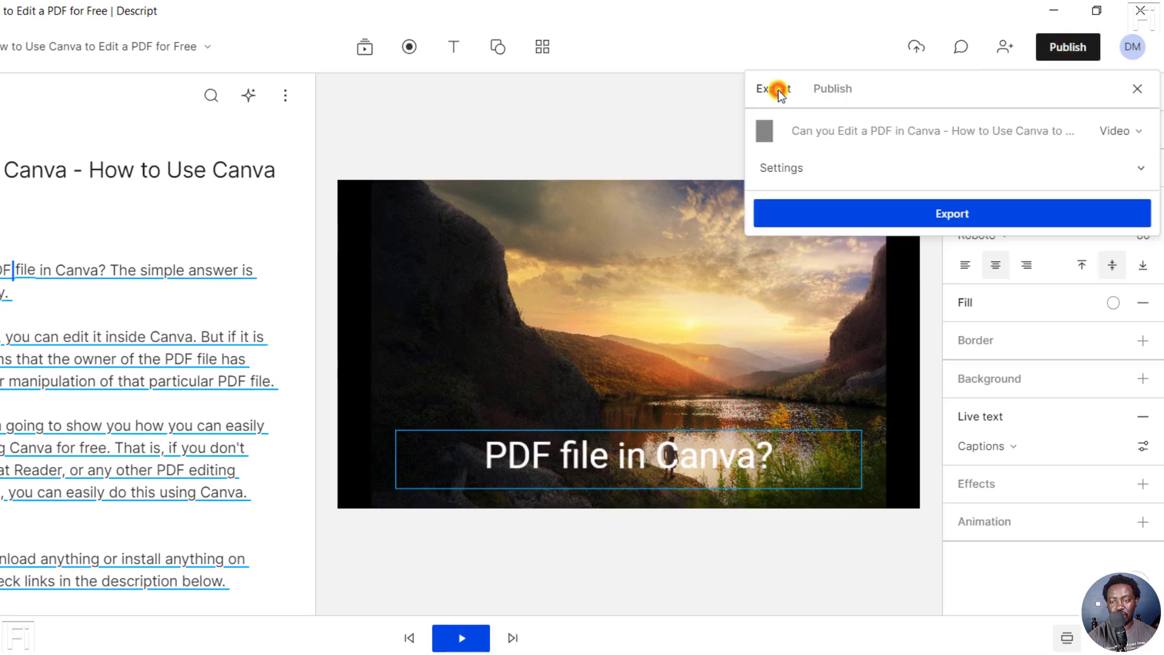
click(1137, 132)
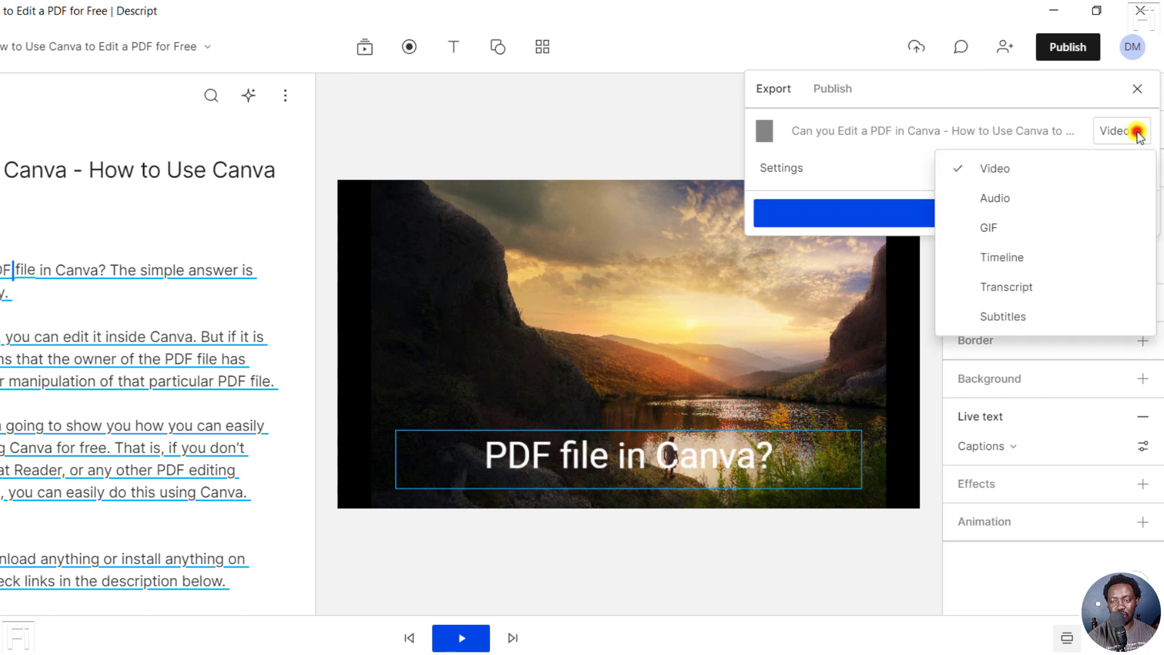
click(1019, 317)
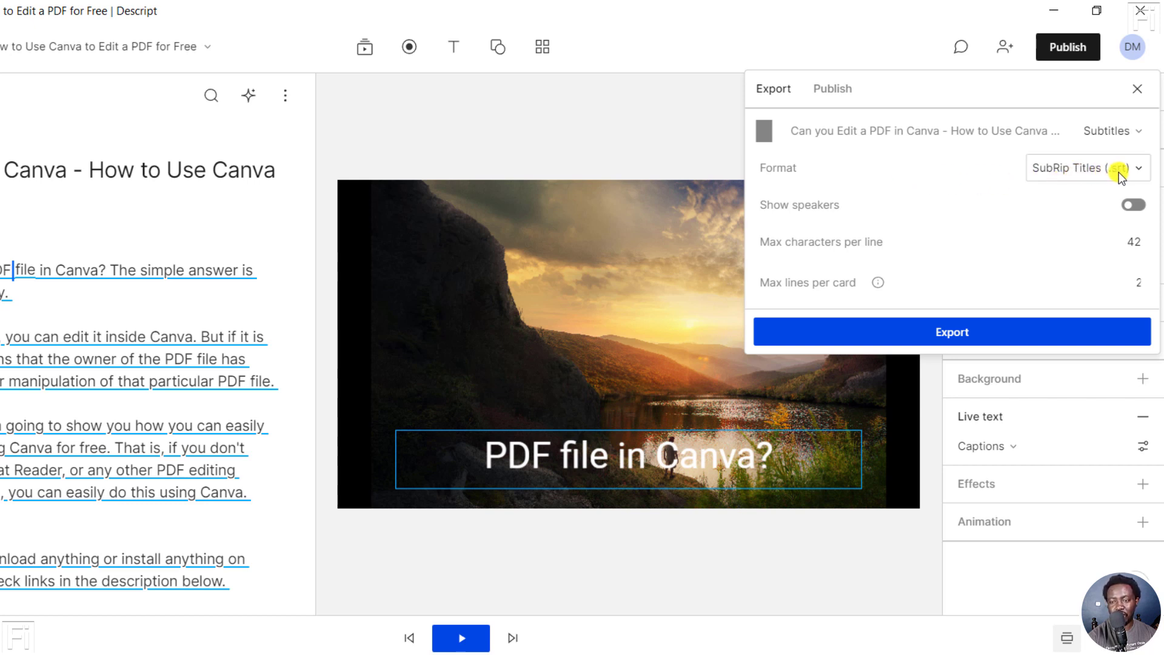
click(1137, 173)
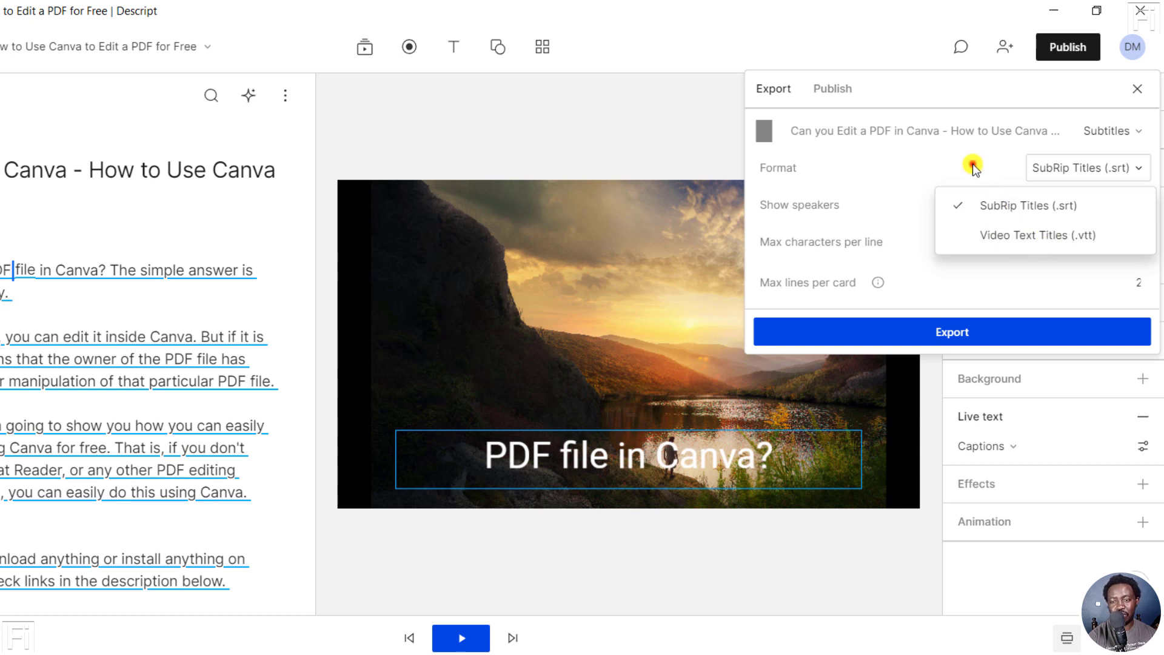
click(973, 165)
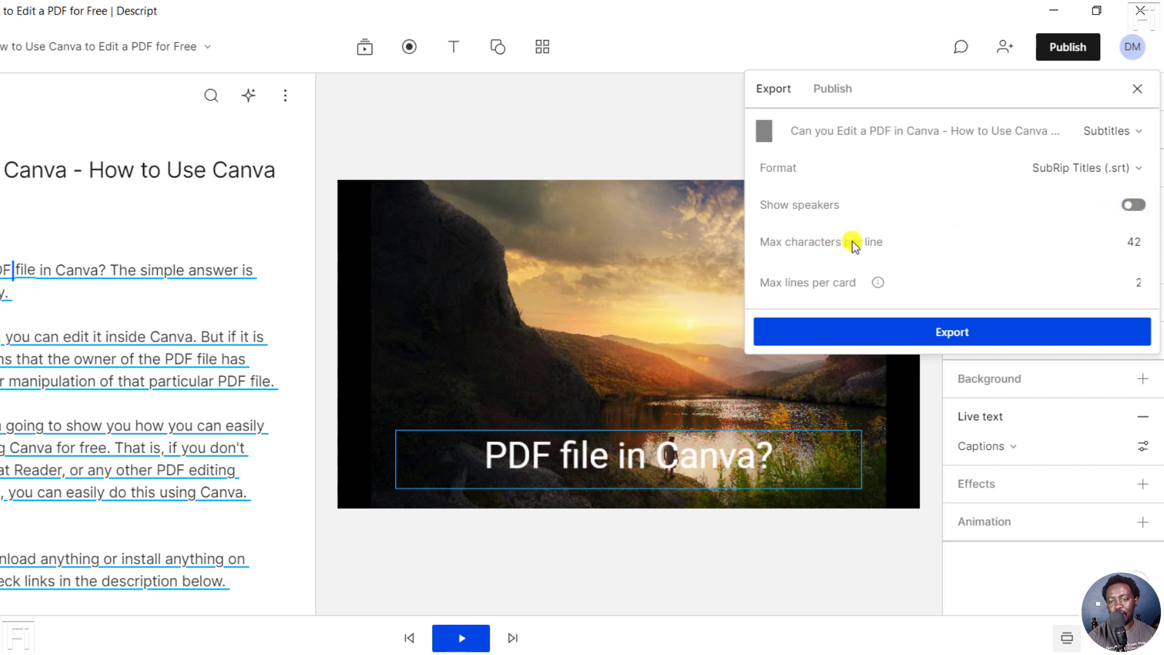
Limit lines to 37 characters and export the subtitle file to Downloads
click(1137, 247)
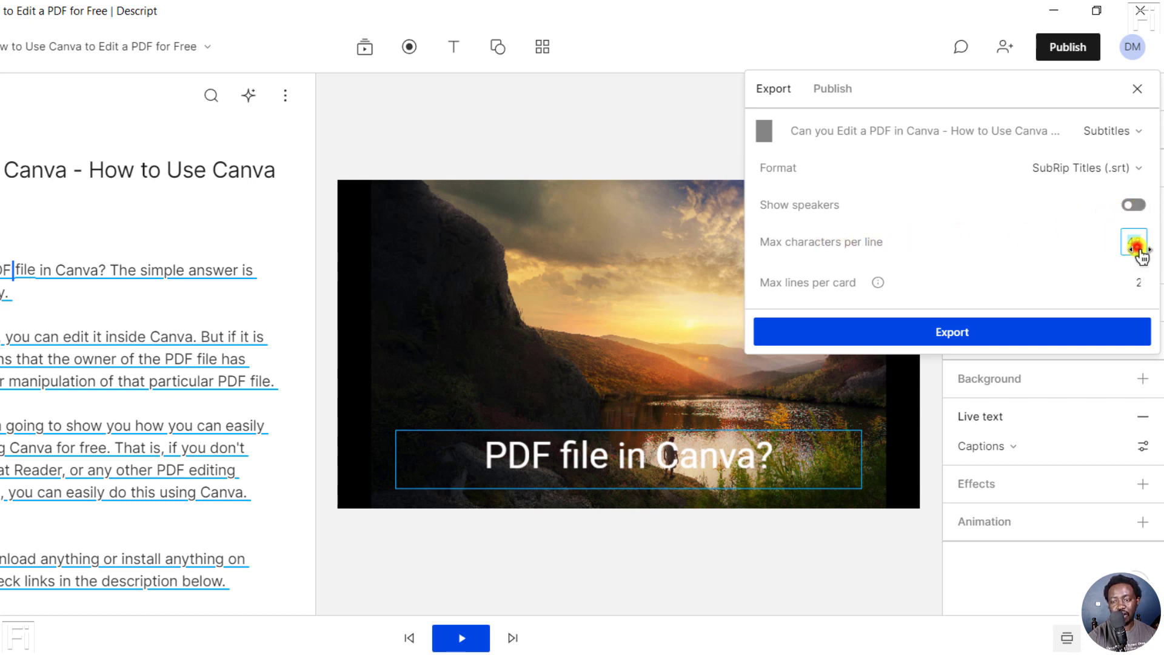
text(3)
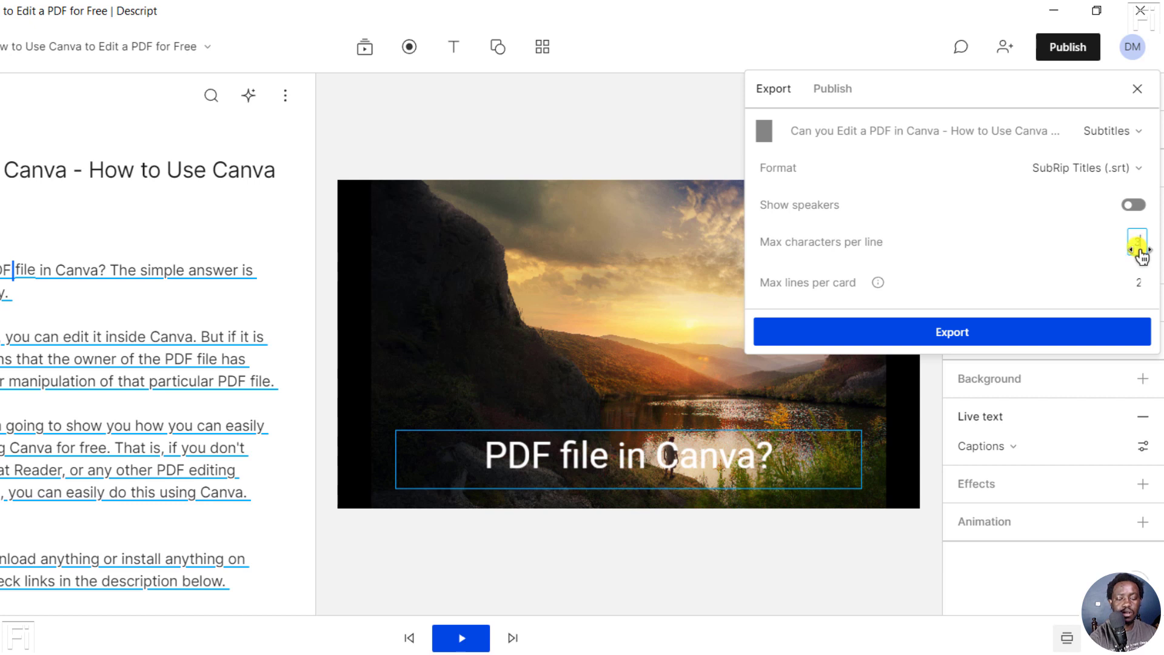
text(7)
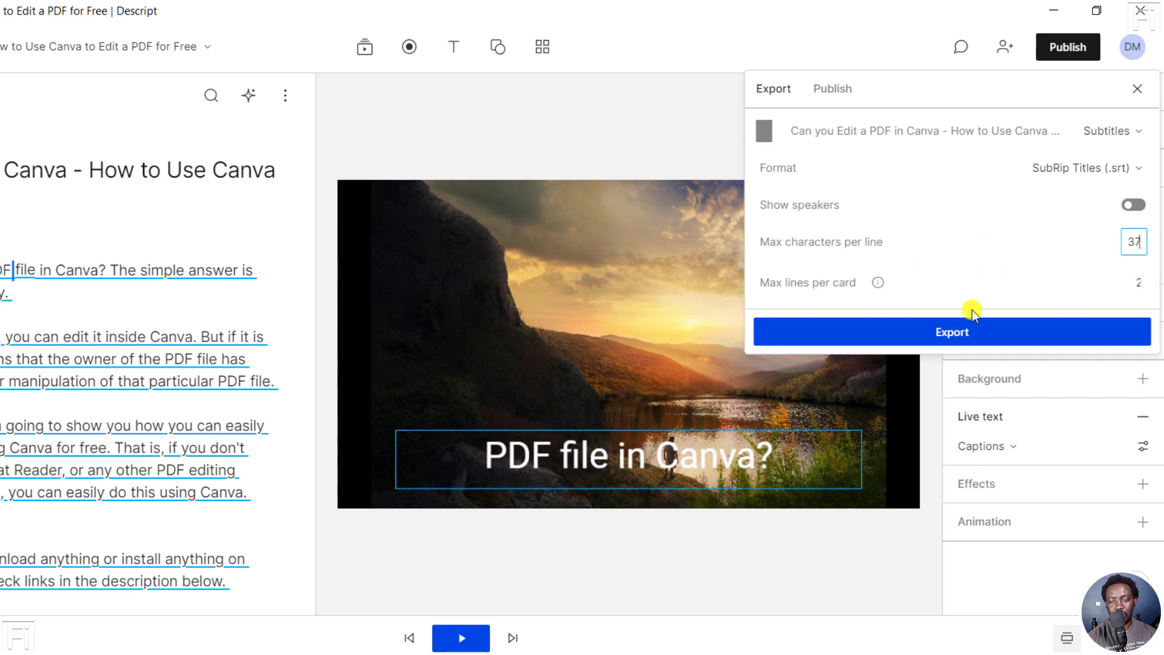
click(985, 325)
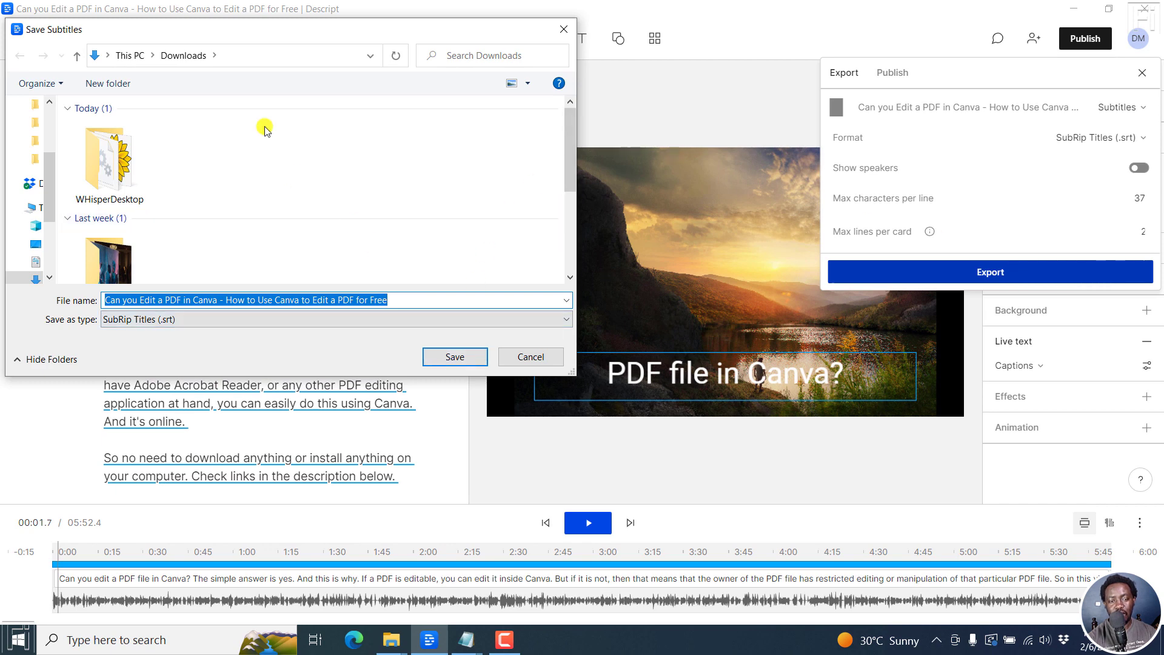
click(476, 350)
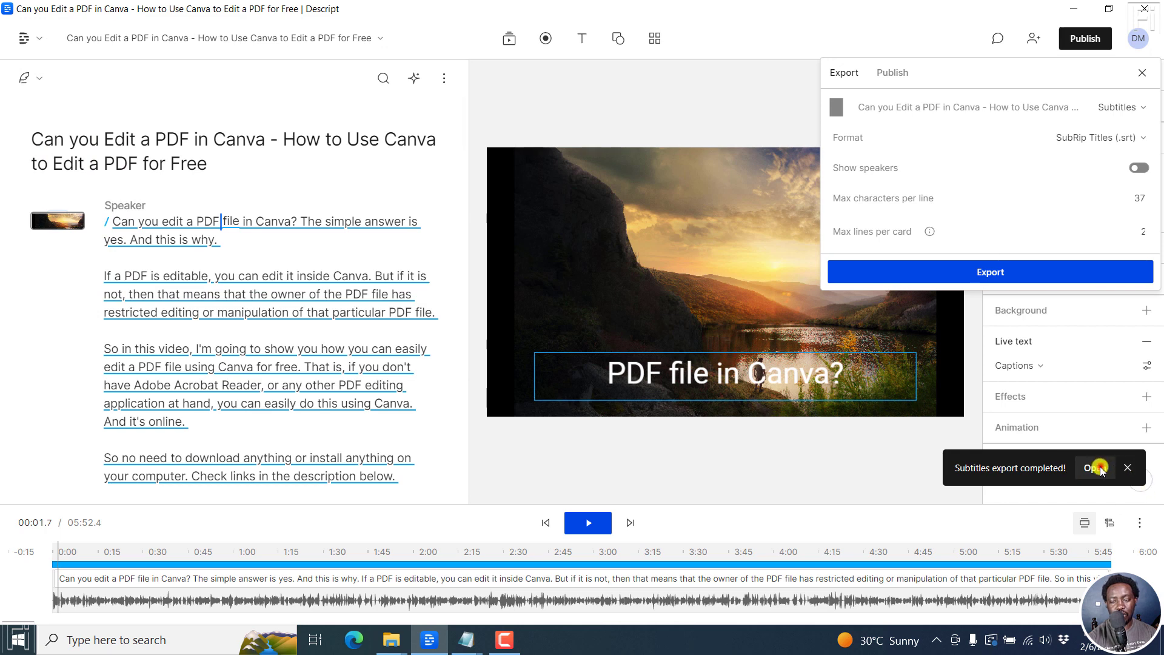
Open the exported .srt from Downloads in Notepad, then return to Descript
click(1096, 468)
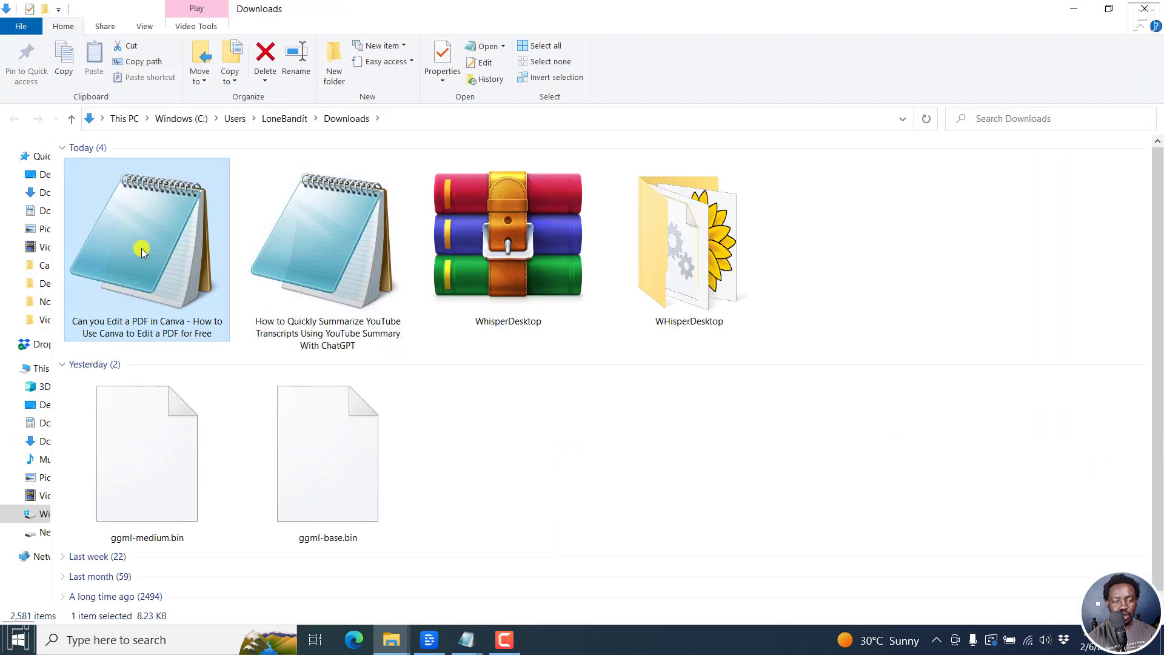
double_click(144, 276)
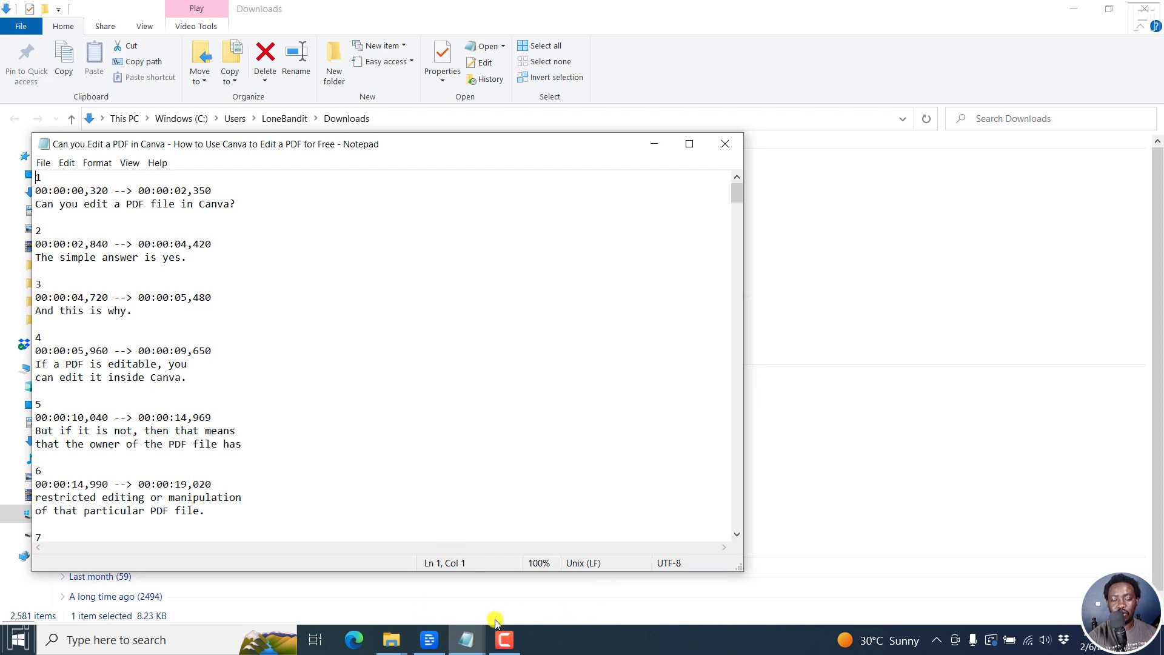
click(432, 642)
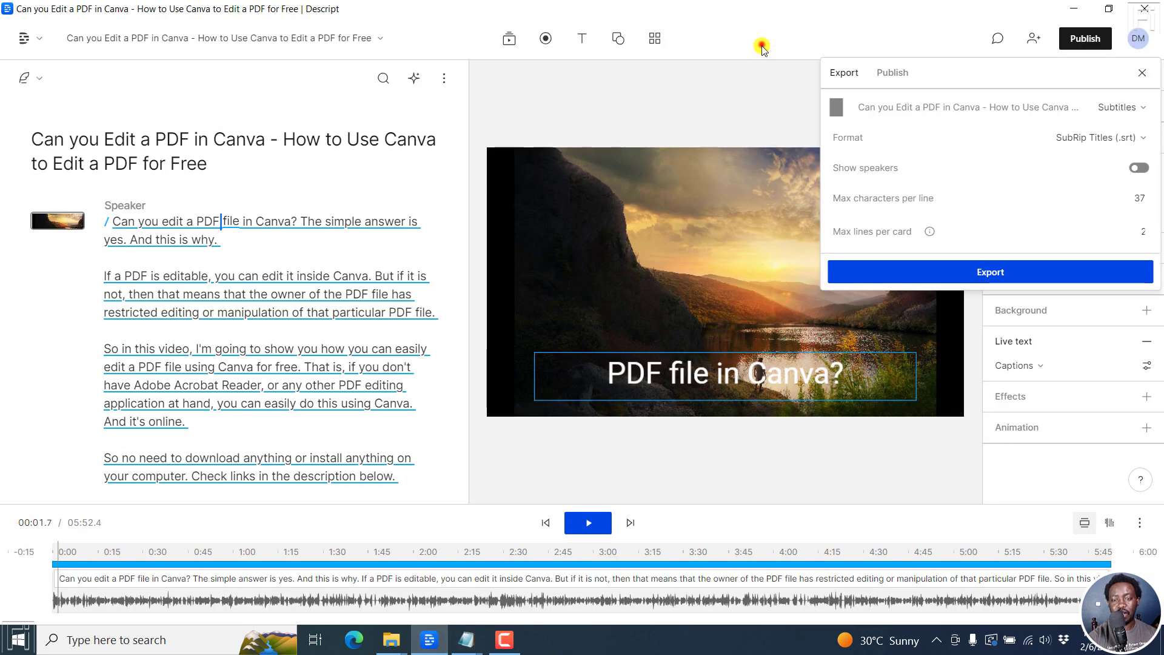